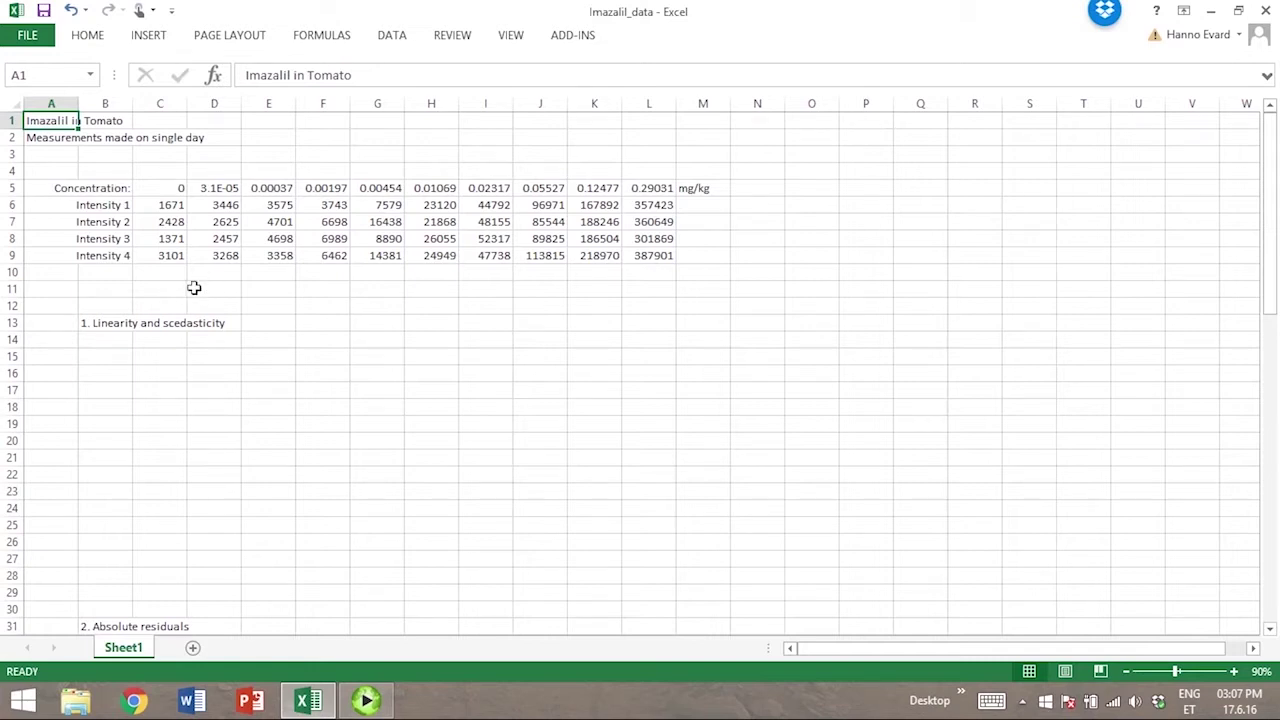
# Select C5:L9, covering the concentrations from 0 to 0.29031 mg/kg and the four intensity rows.
pyautogui.moveTo(172, 192); pyautogui.dragTo(640, 265)
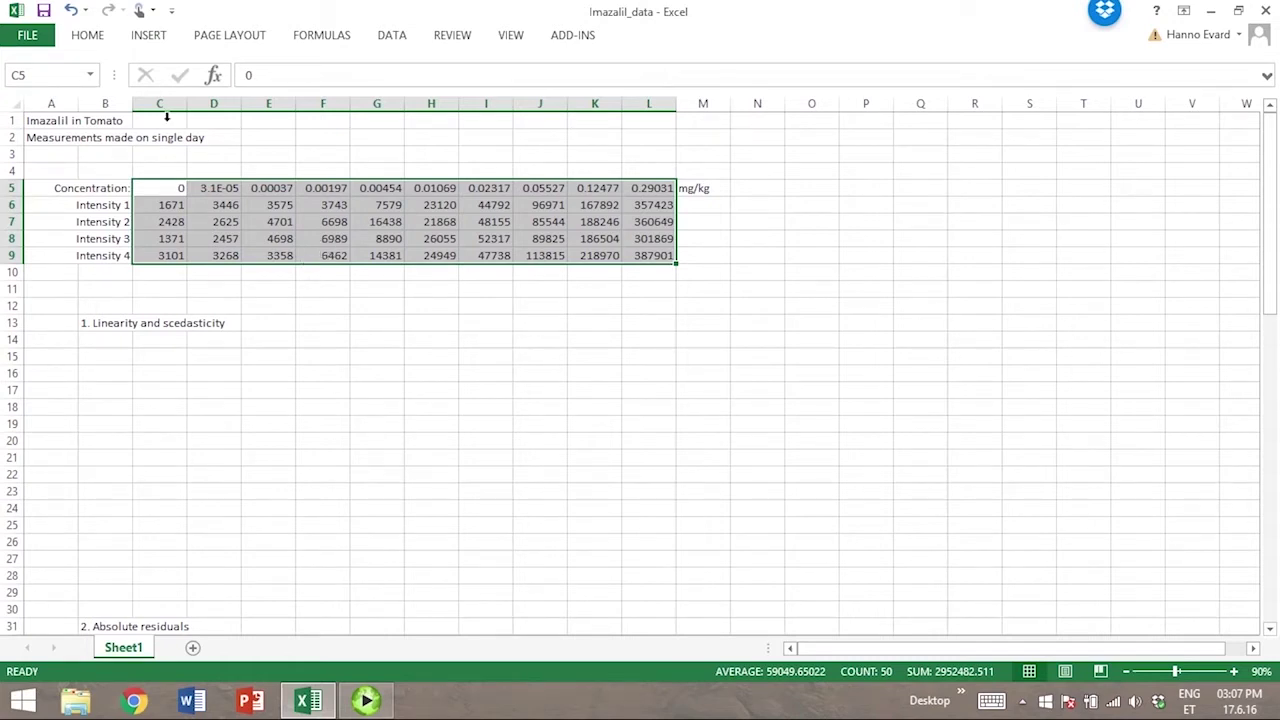
# Insert a plain scatter chart of the selected calibration data.
pyautogui.click(150, 40)
pyautogui.click(556, 104)
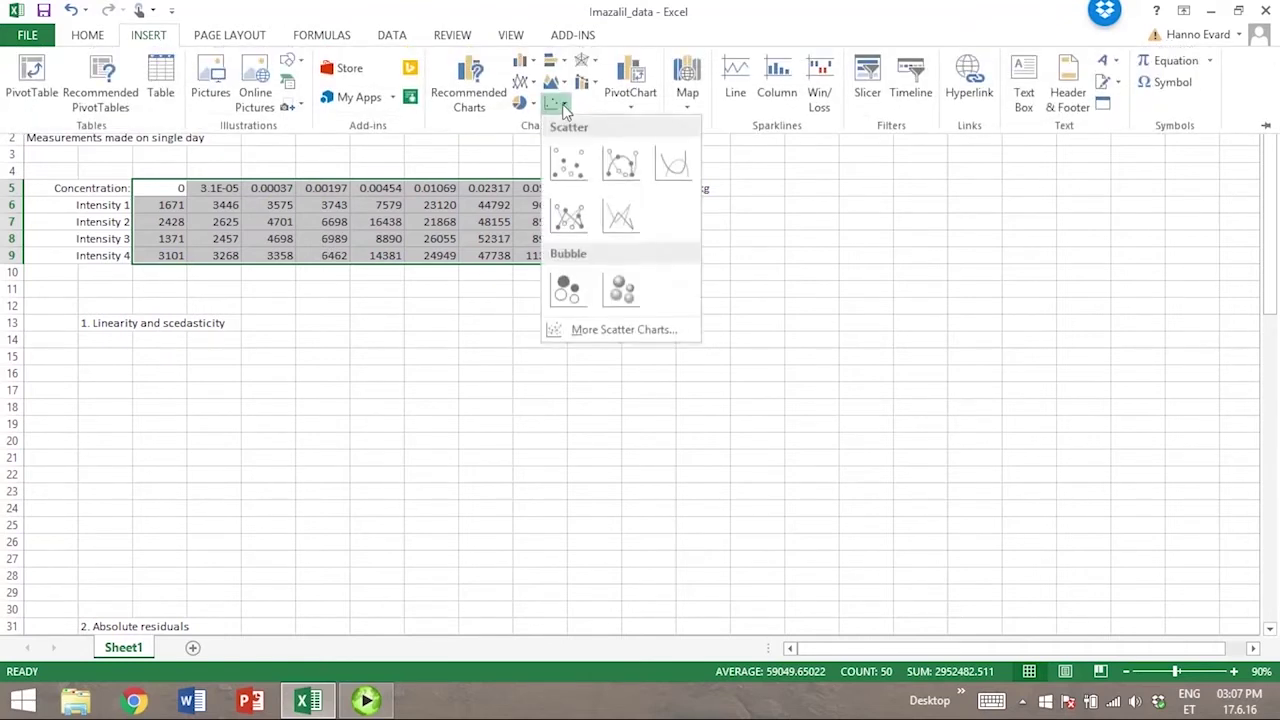
pyautogui.click(565, 165)
# Place the chart near B15:H29 and limit its range to concentrations up to 0.02317 mg/kg.
pyautogui.moveTo(731, 274)
pyautogui.mouseDown()
pyautogui.moveTo(706, 320)
pyautogui.moveTo(371, 376)
pyautogui.mouseUp()
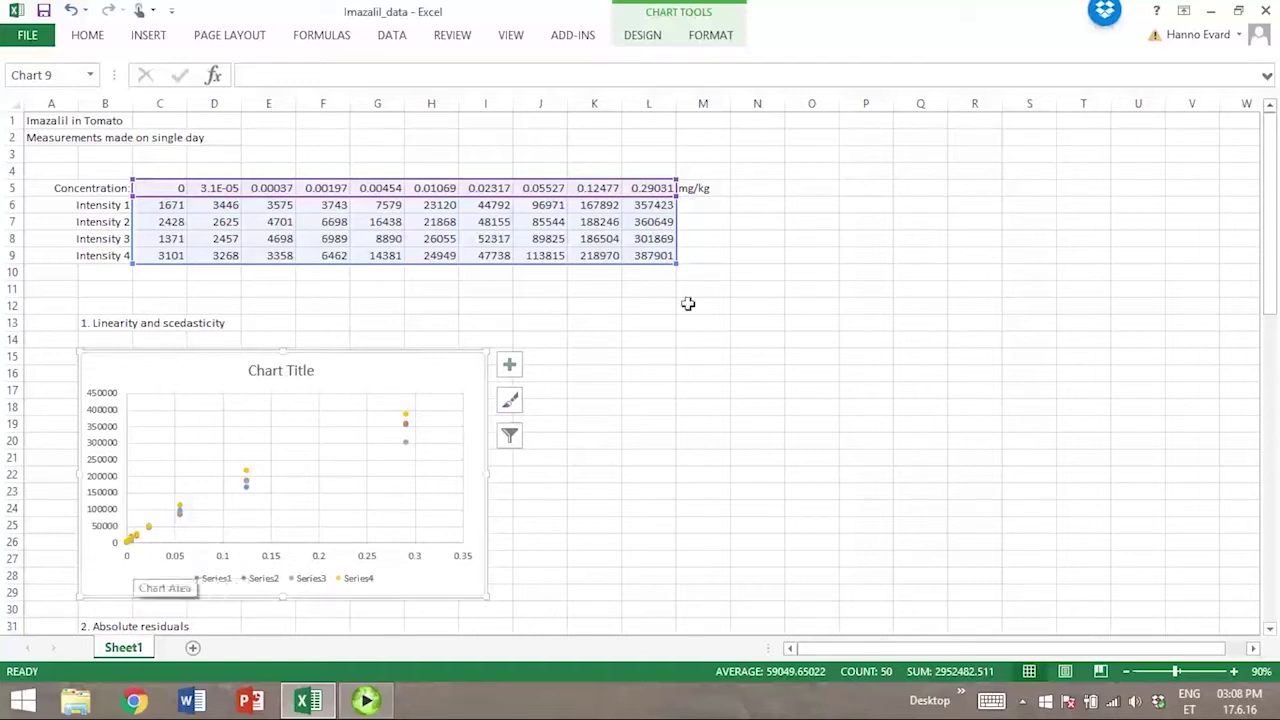
pyautogui.moveTo(689, 280); pyautogui.dragTo(591, 277)
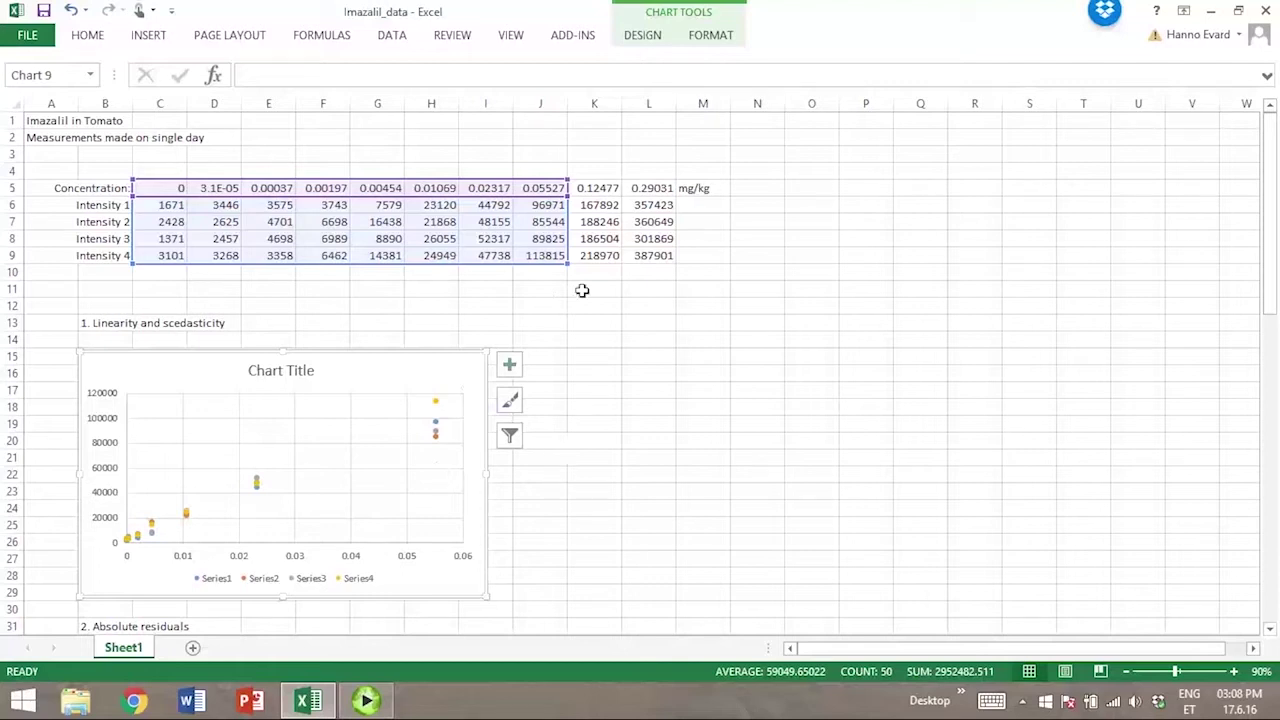
pyautogui.moveTo(569, 263); pyautogui.dragTo(514, 263)
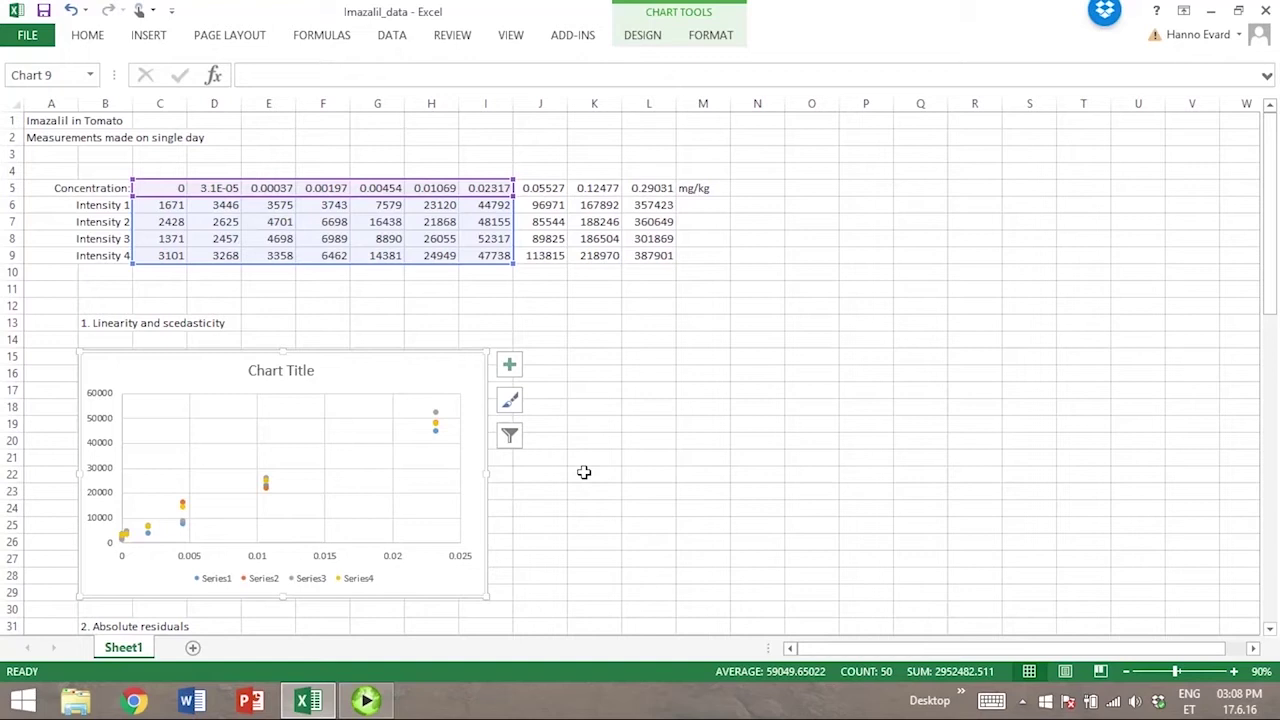
# Review the slope formula in C33 and the intercept formula in C34 above the absolute residuals section.
pyautogui.click(590, 442)
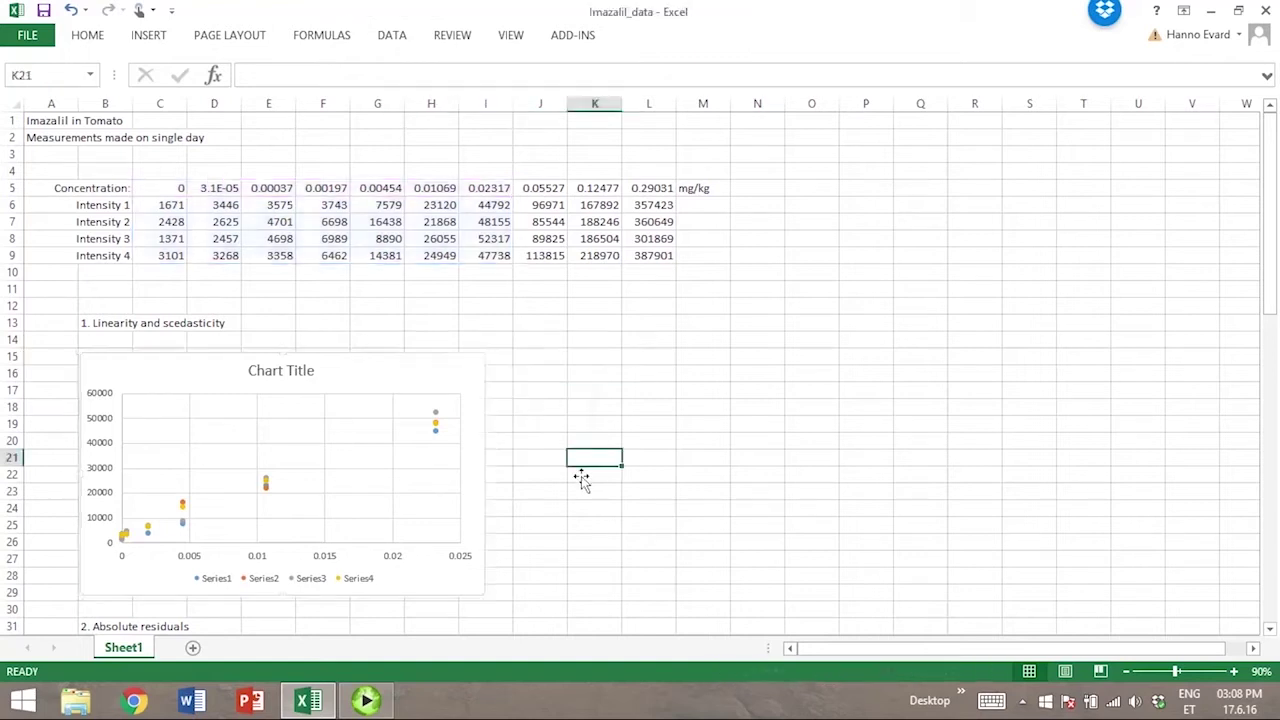
pyautogui.scroll(-5, 580, 478)
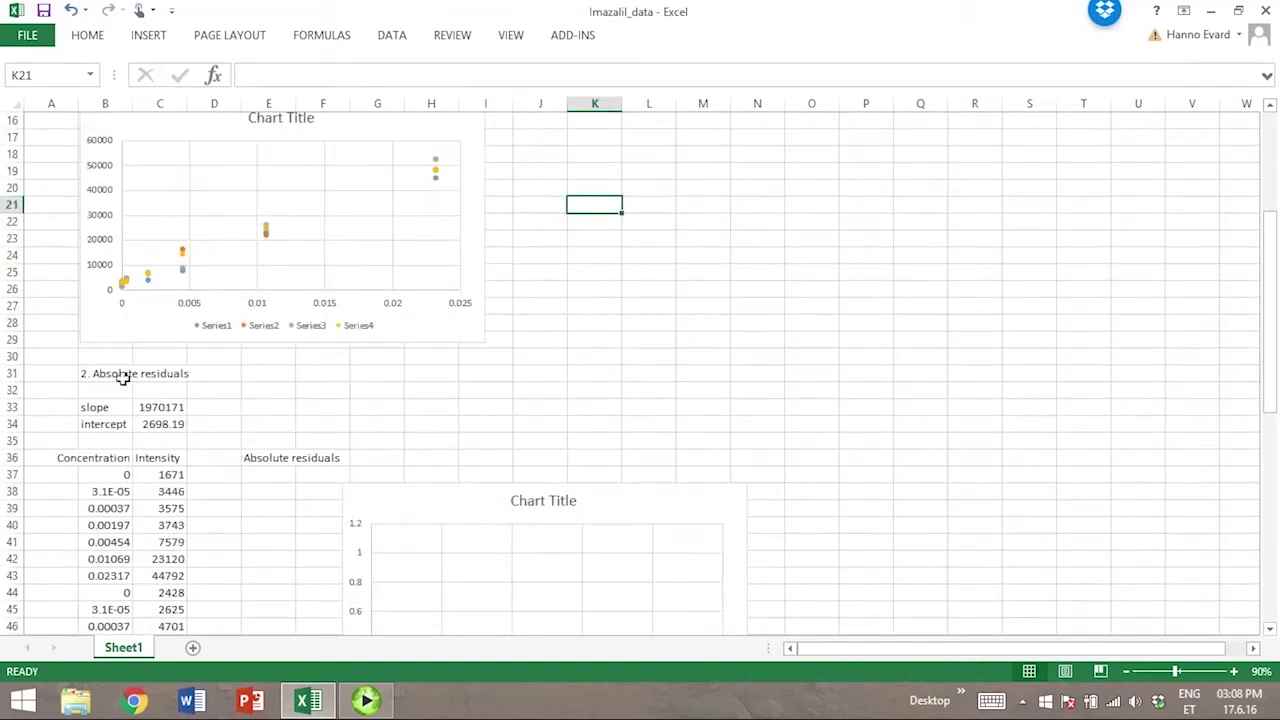
pyautogui.click(120, 374)
pyautogui.scroll(-2, 380, 384)
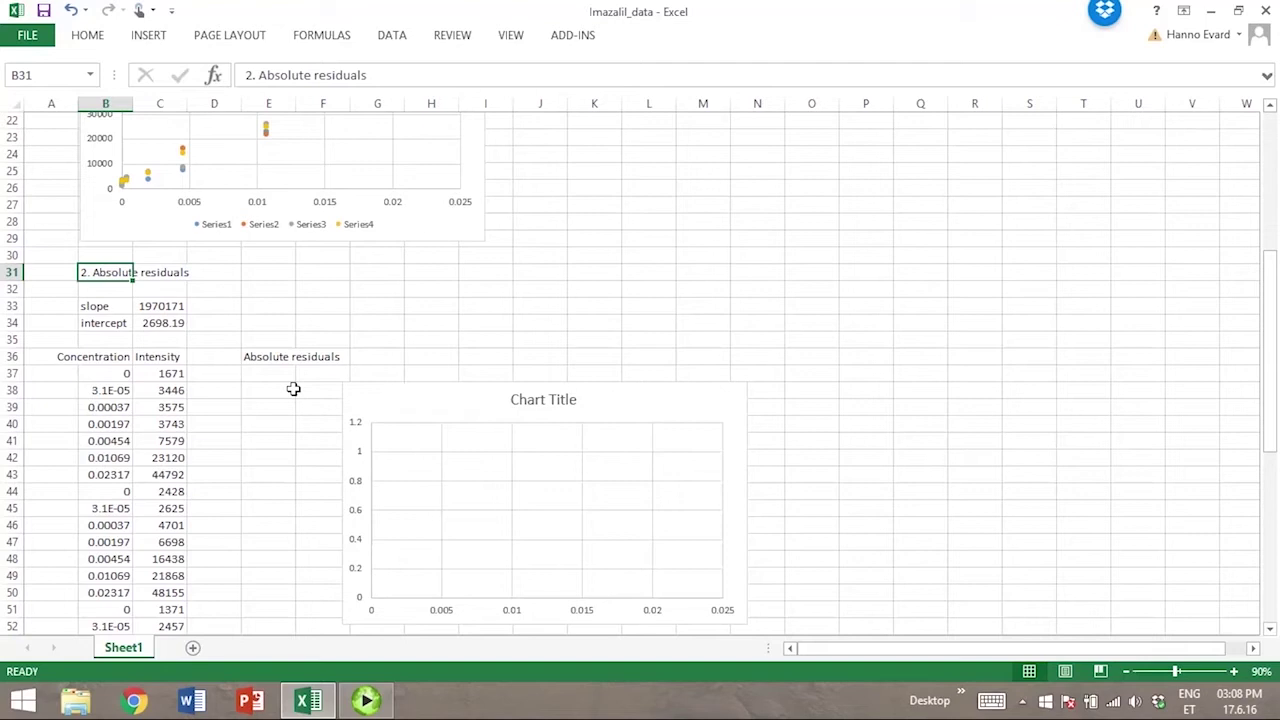
pyautogui.click(172, 308)
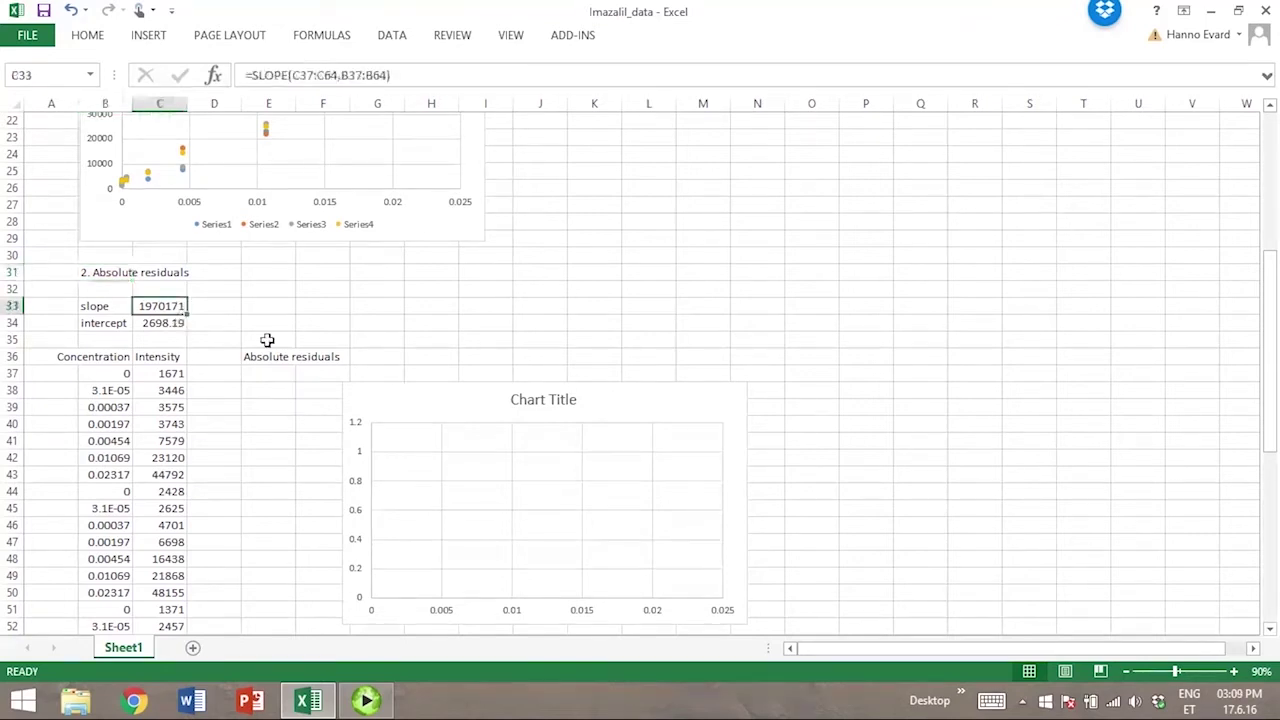
pyautogui.click(182, 327)
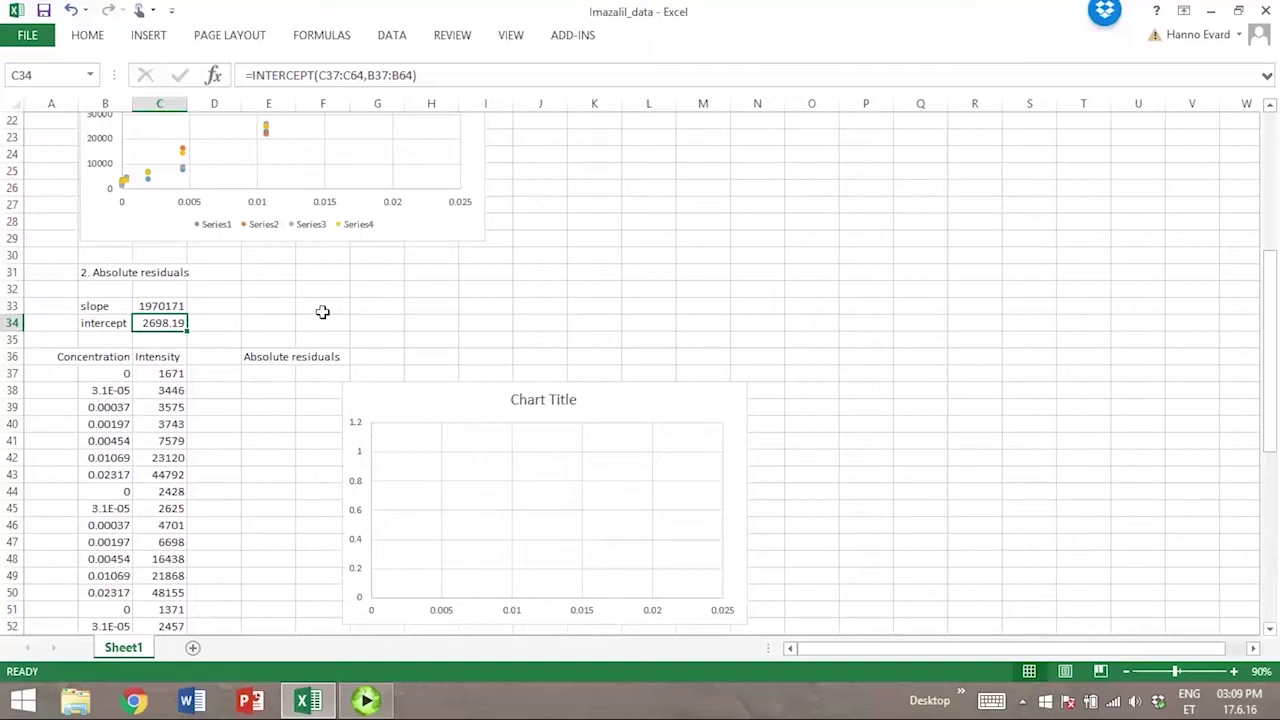
# Enter the residual formula =C37-($C$33*B37+$C$34) in E37.
pyautogui.click(282, 375)
pyautogui.scroll(-1, 556, 300)
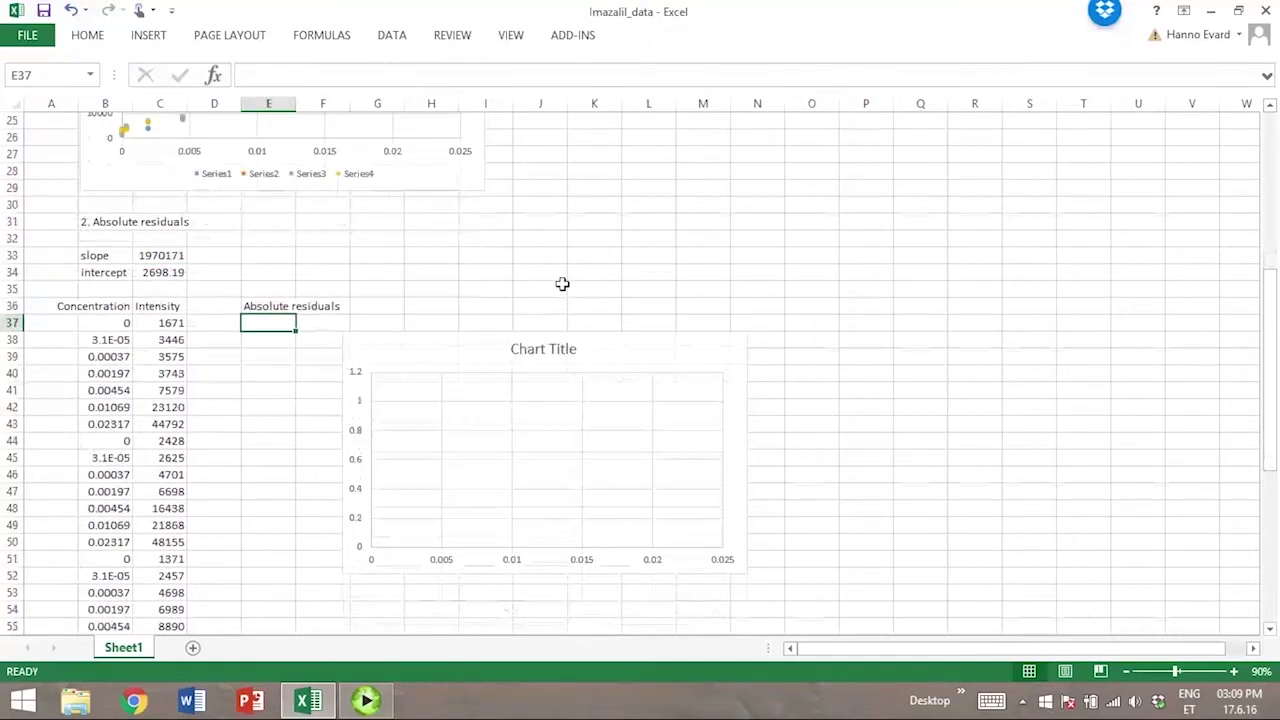
pyautogui.write('=')
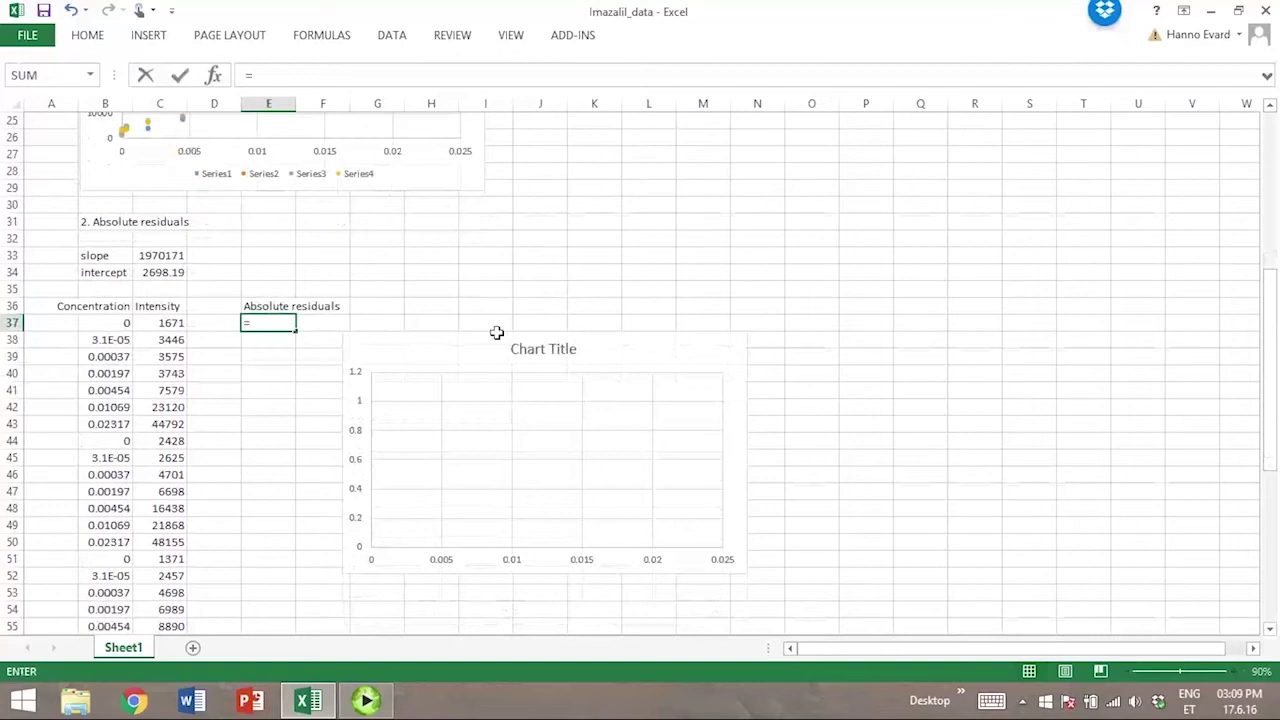
pyautogui.click(168, 326)
pyautogui.write('-()')
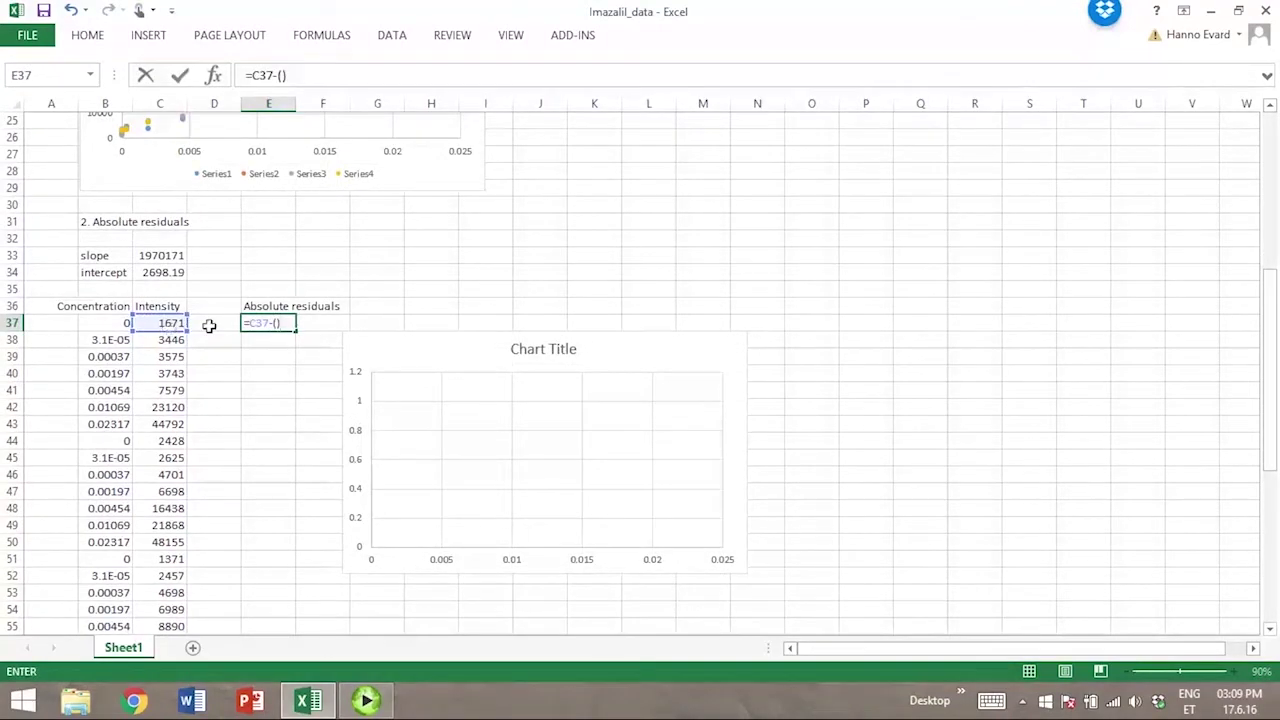
pyautogui.click(279, 324)
pyautogui.click(166, 258)
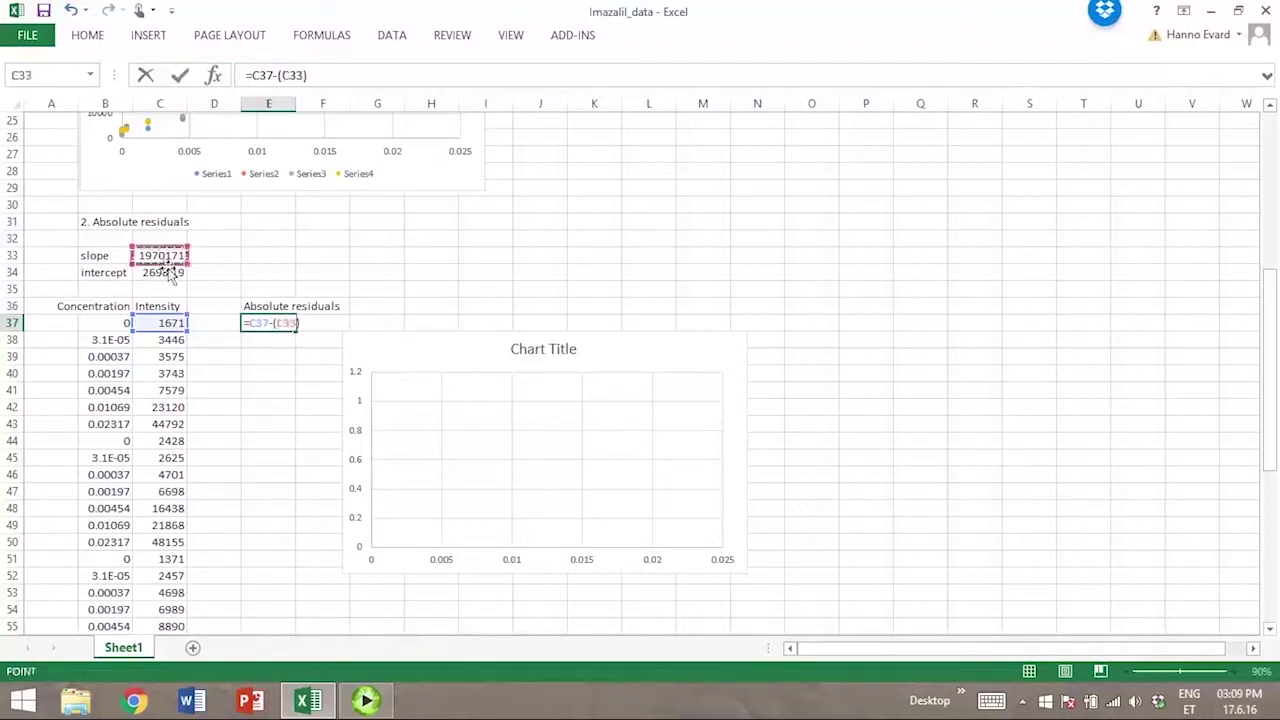
pyautogui.press('F4')
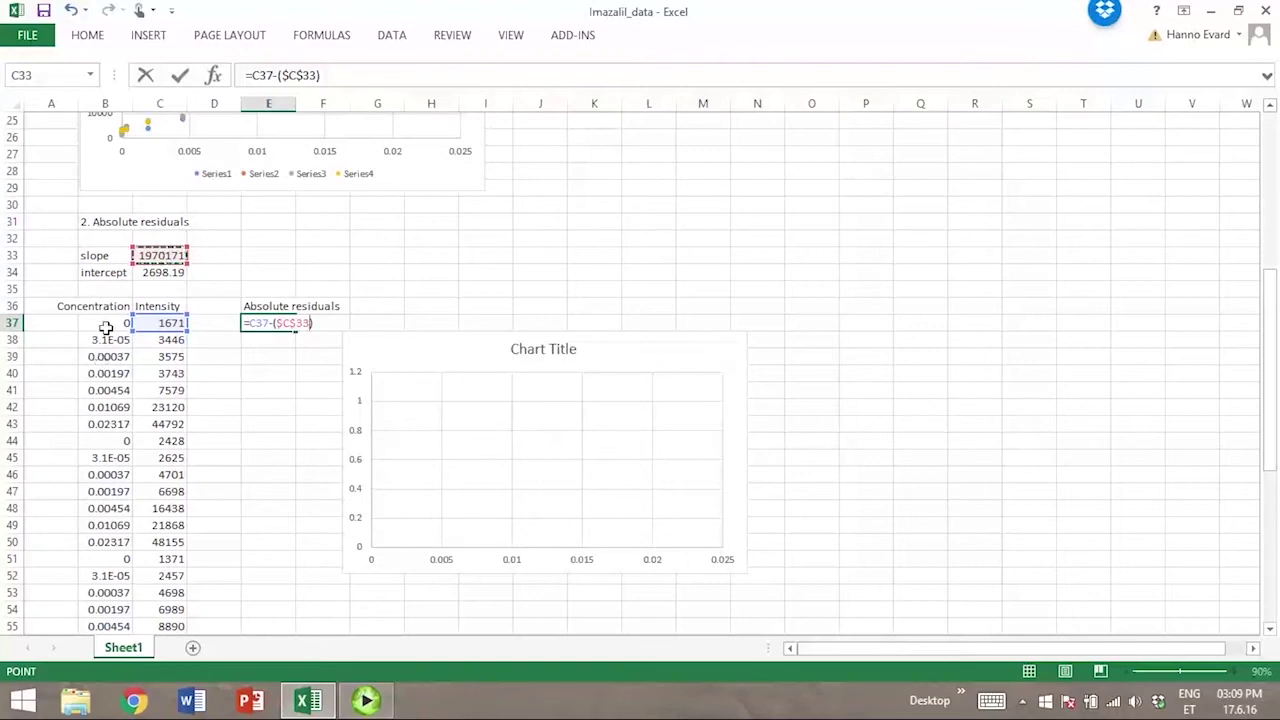
pyautogui.write('*')
pyautogui.click(108, 330)
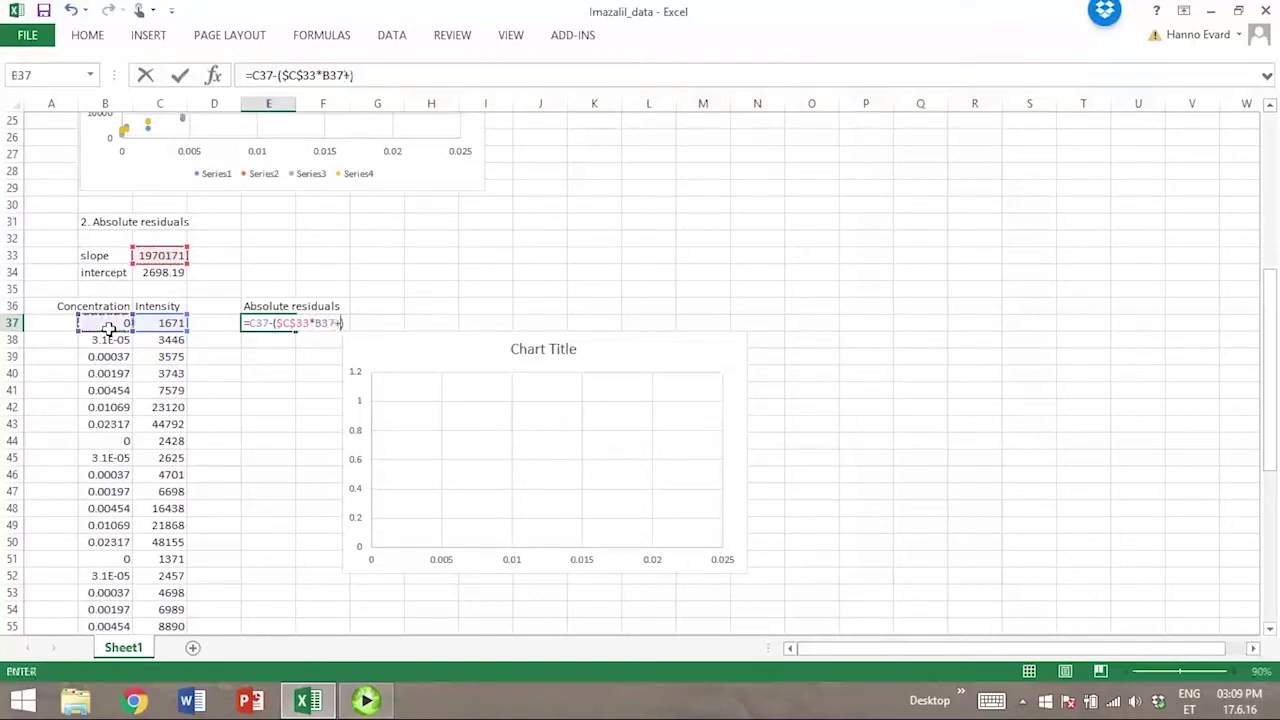
pyautogui.click(160, 276)
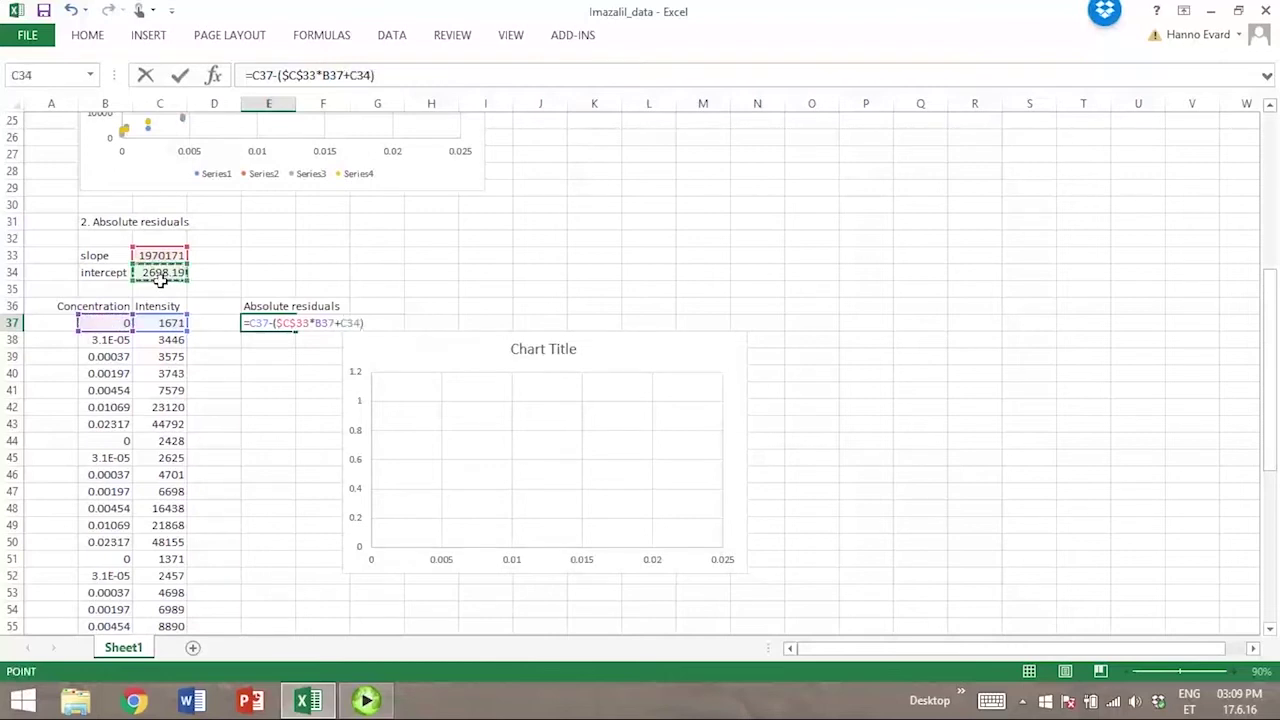
pyautogui.press('Return')
# Copy the E37 residual formula down through E64.
pyautogui.press('Up')
pyautogui.moveTo(297, 328); pyautogui.dragTo(288, 530)
pyautogui.click(434, 407)
pyautogui.scroll(2, 819, 438)
pyautogui.click(731, 189)
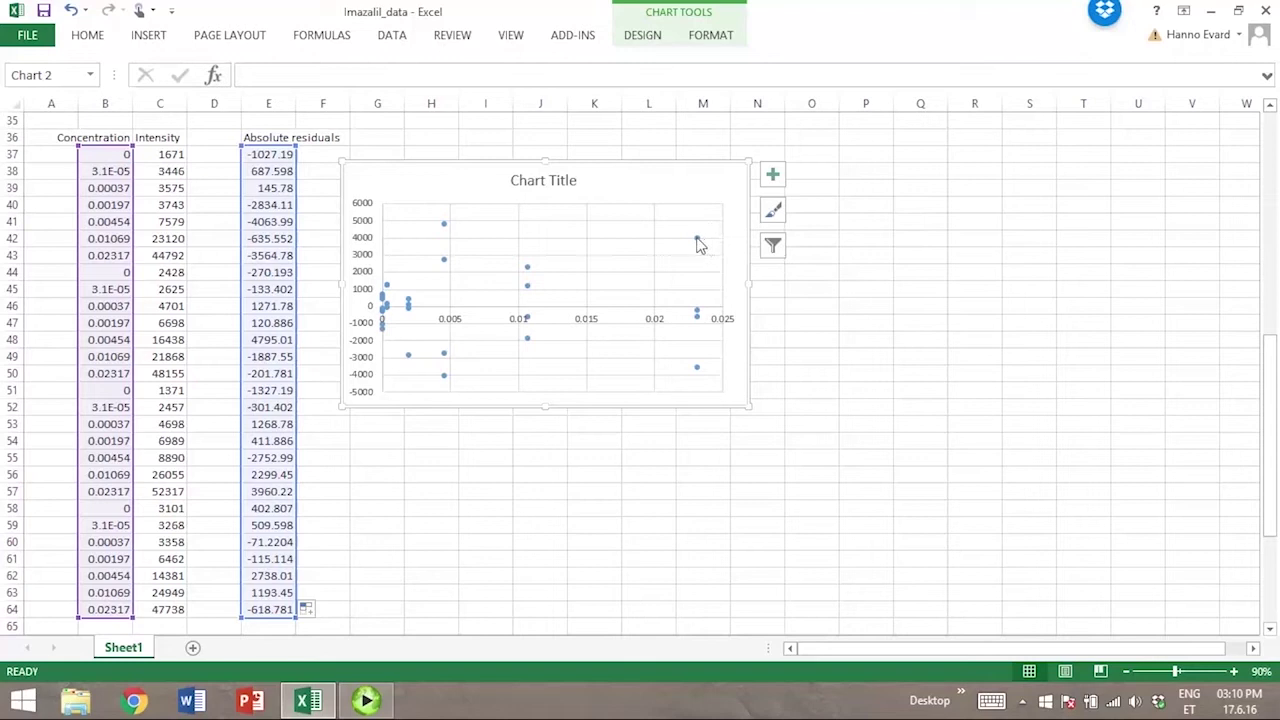
# Start a LINEST formula in C70 using intensities C37:C64 as the y values.
pyautogui.moveTo(699, 243)
pyautogui.click(395, 464)
pyautogui.scroll(-6, 385, 468)
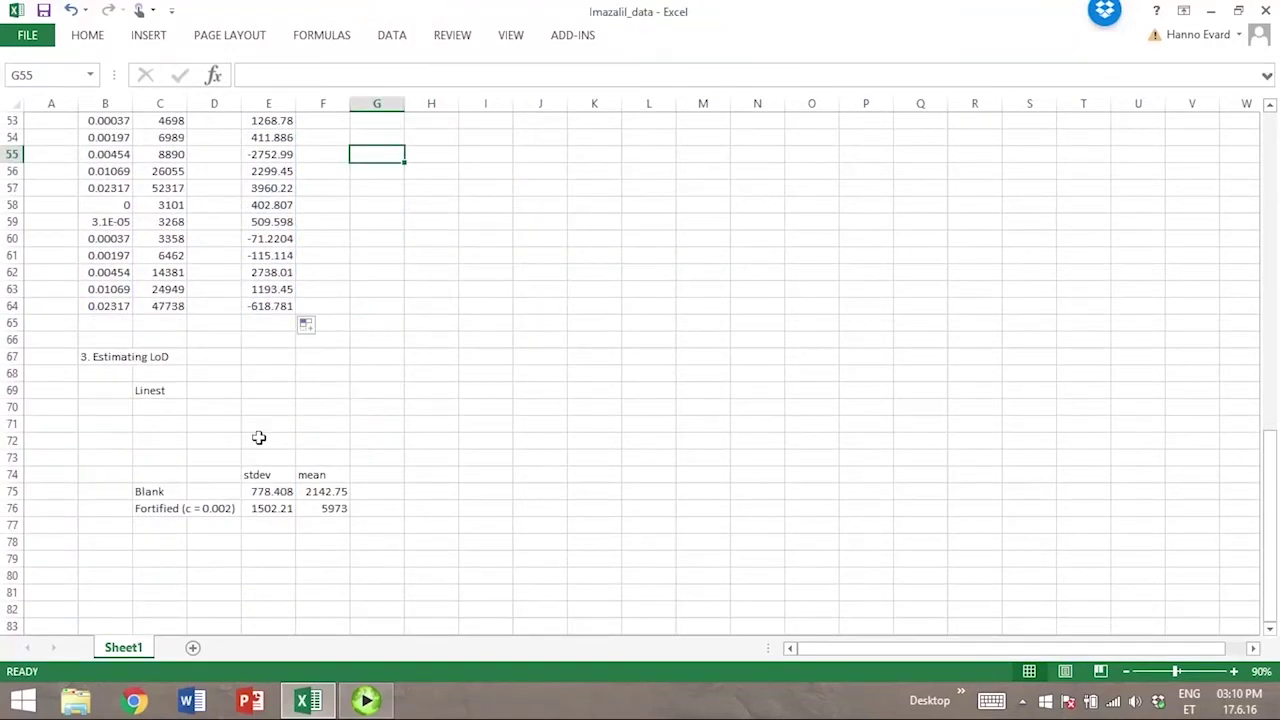
pyautogui.click(165, 410)
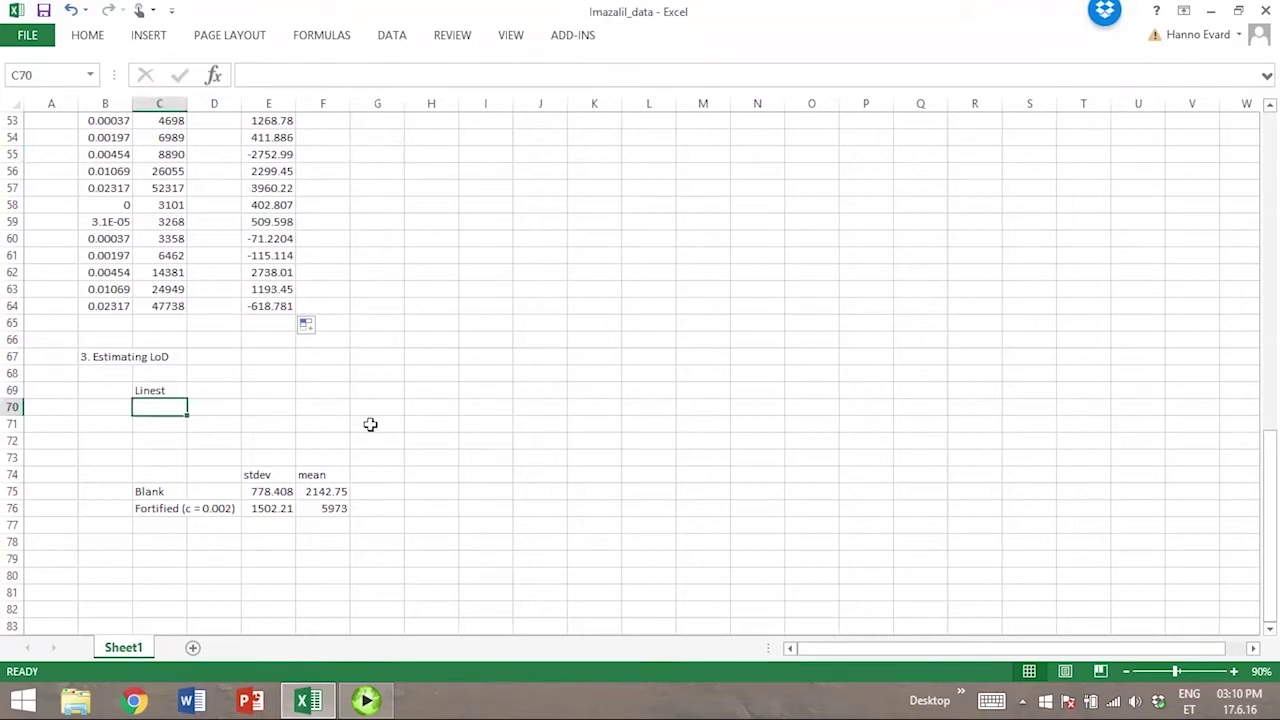
pyautogui.write('=')
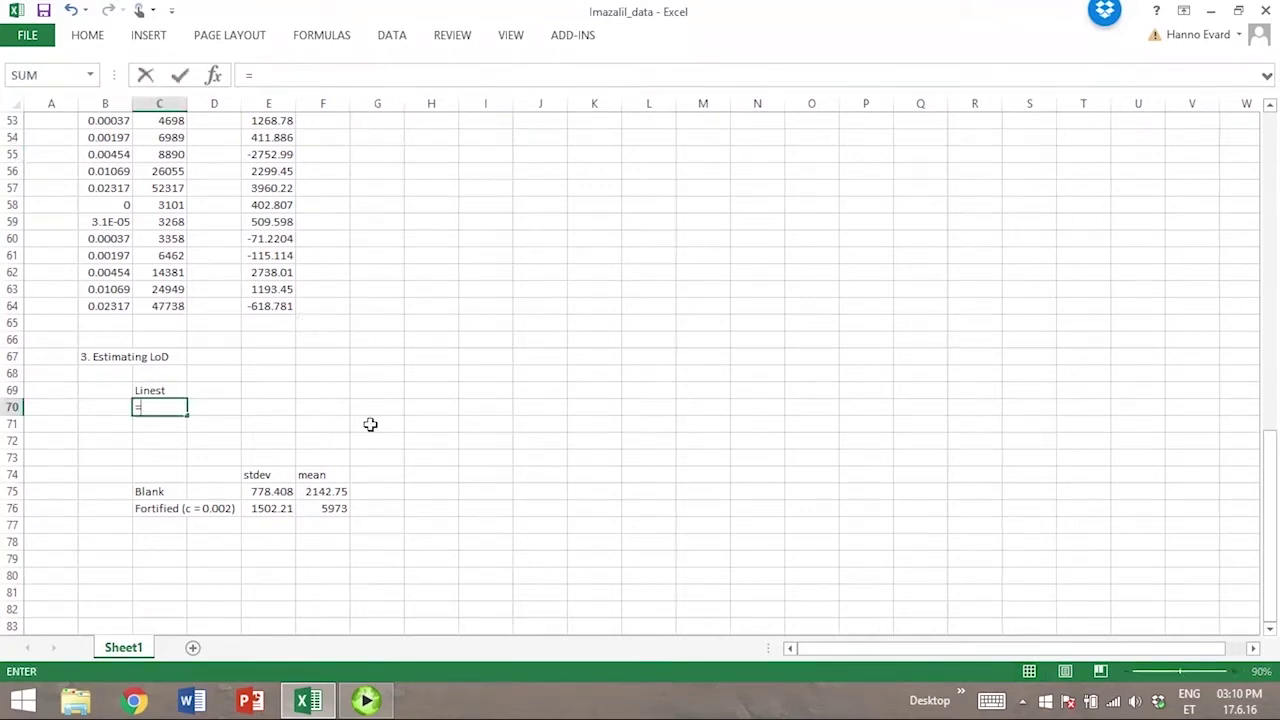
pyautogui.write('lin')
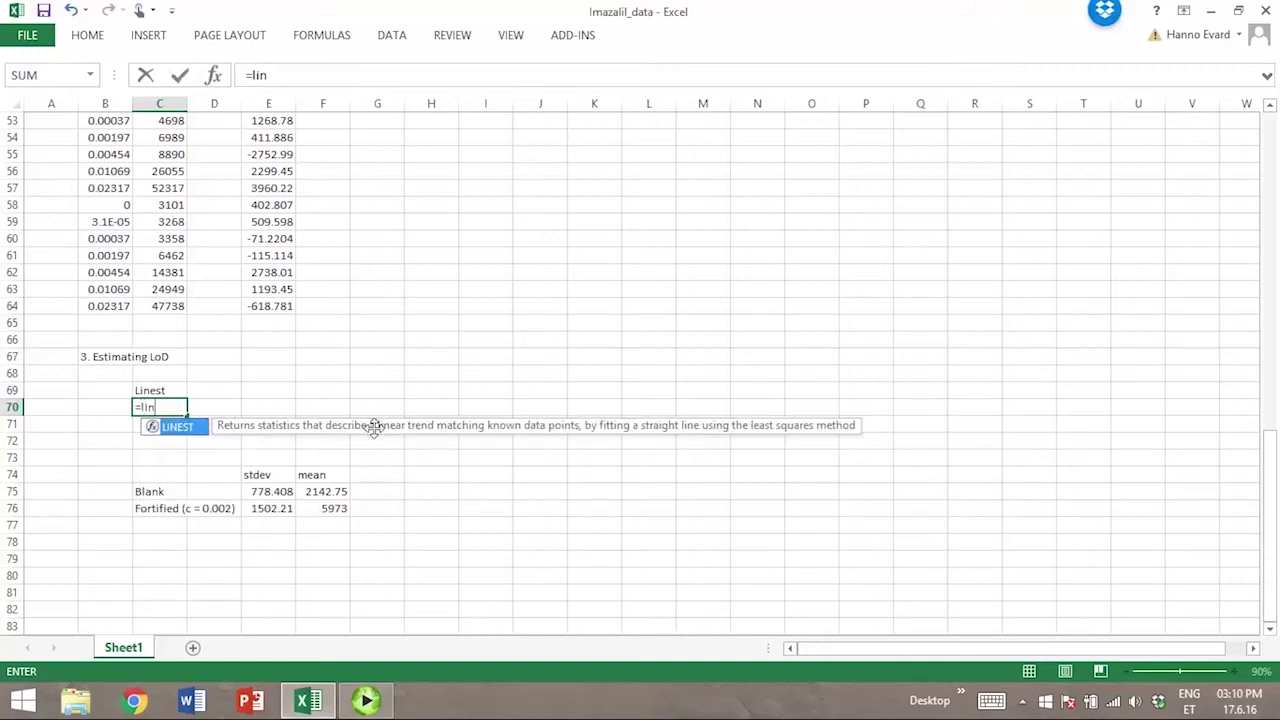
pyautogui.write('es()')
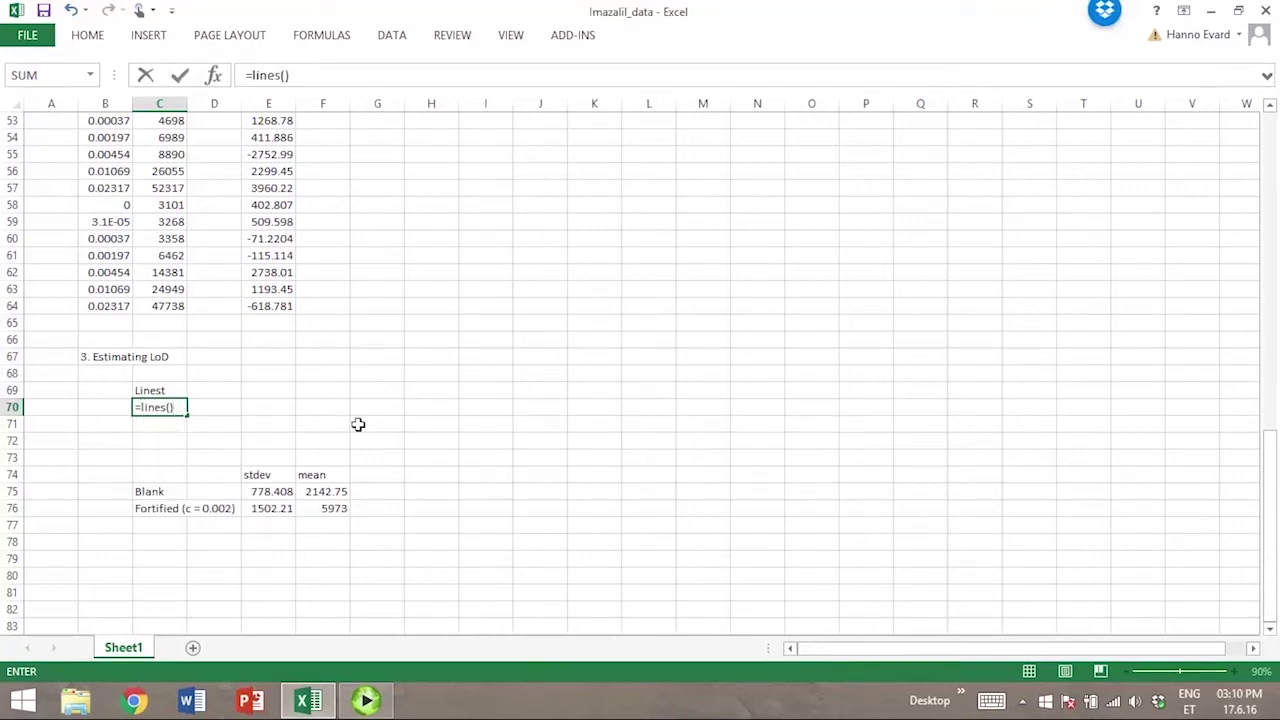
pyautogui.click(176, 410)
pyautogui.scroll(3, 238, 372)
pyautogui.scroll(3, 238, 372)
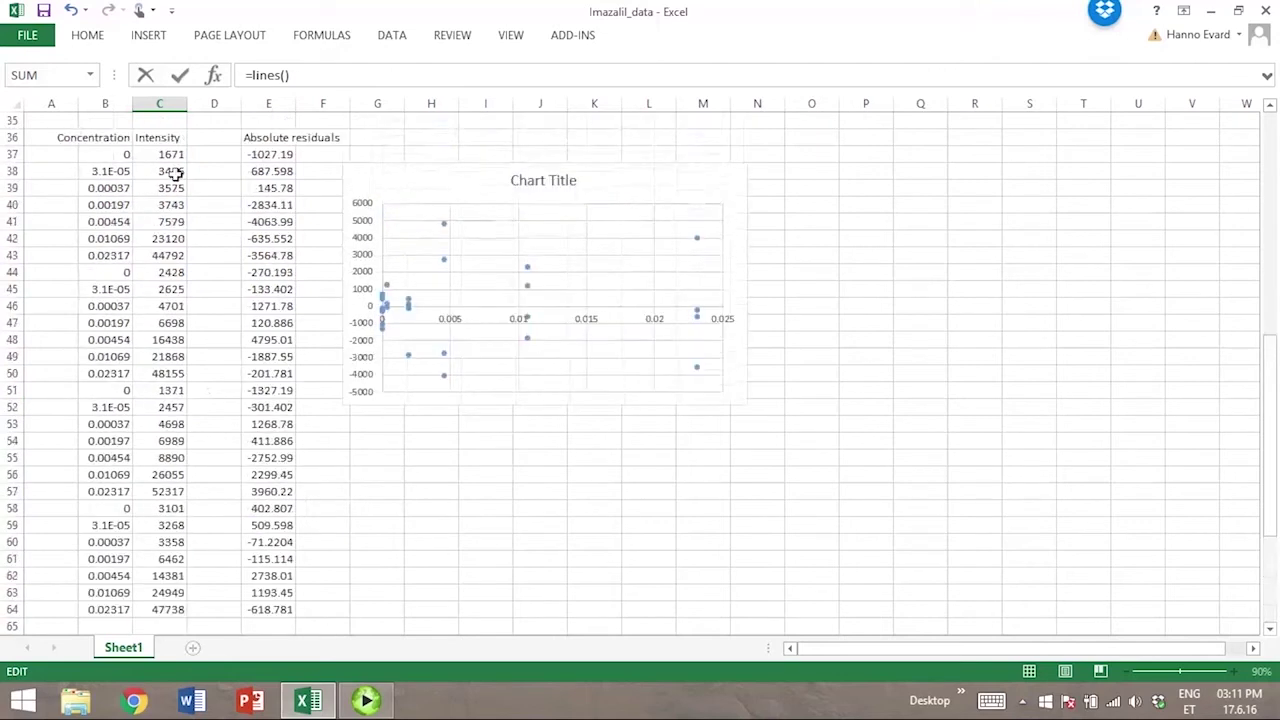
pyautogui.moveTo(172, 155); pyautogui.dragTo(171, 600)
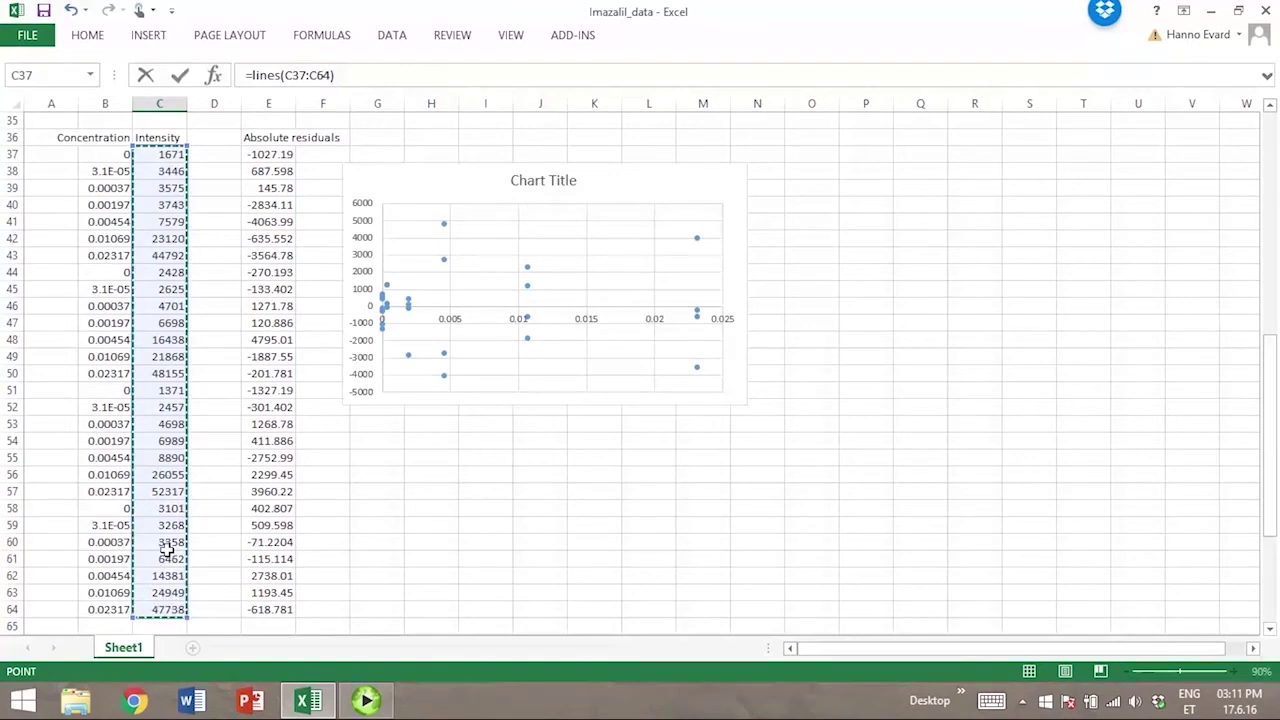
# Add concentrations B37:B64 as x values, correct the function name, and enter it as an array formula.
pyautogui.write(';')
pyautogui.moveTo(108, 155); pyautogui.dragTo(120, 600)
pyautogui.write(',')
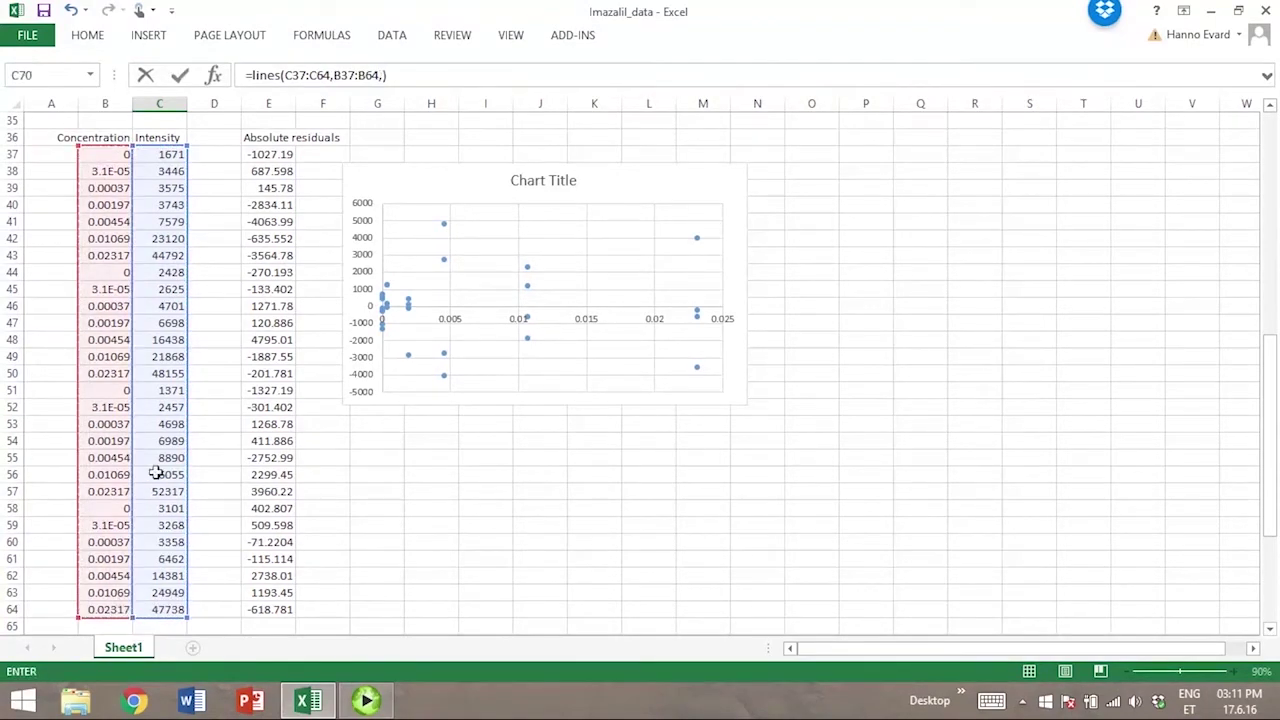
pyautogui.click(284, 78)
pyautogui.write('t')
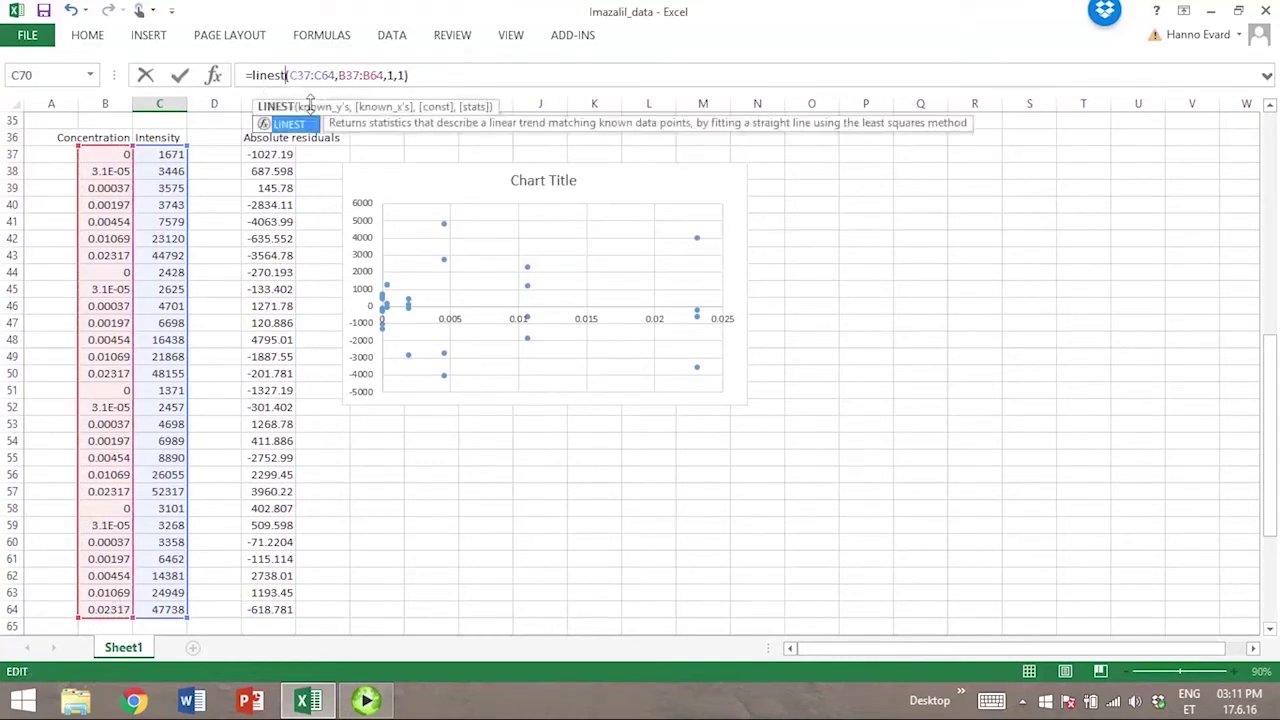
pyautogui.hotkey('ctrl', 'shift', 'Return')
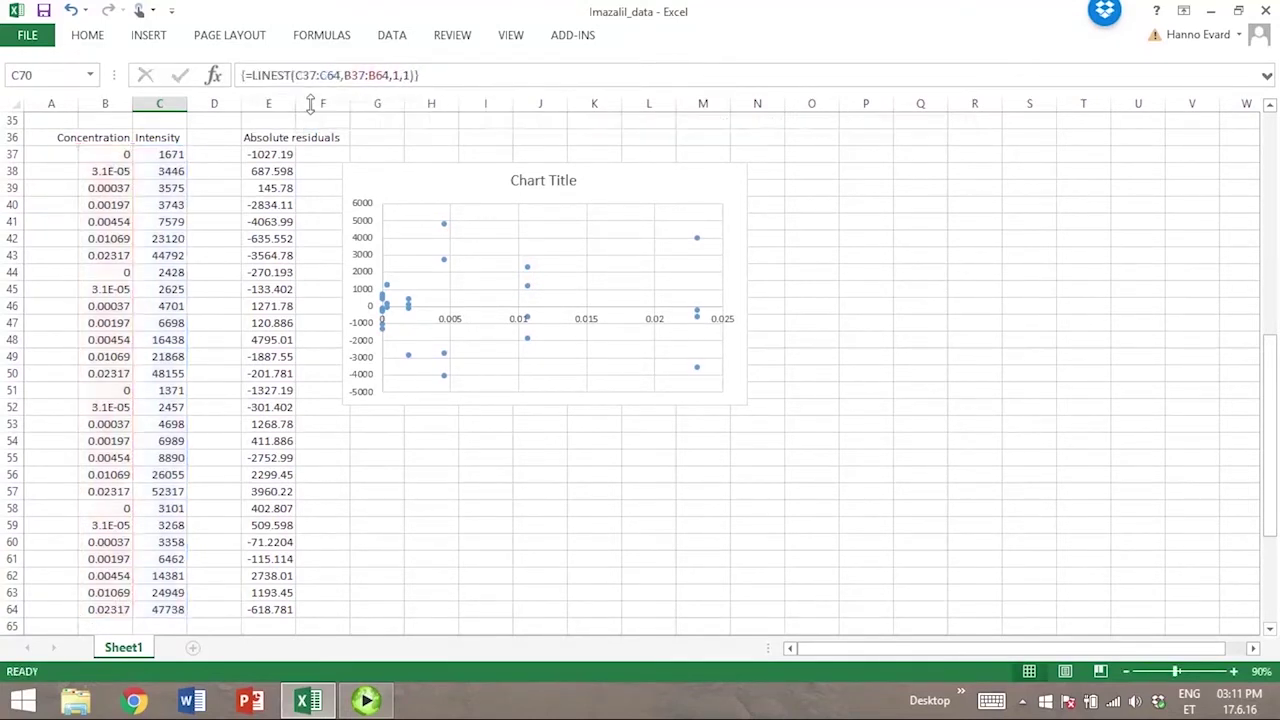
pyautogui.scroll(-4, 333, 303)
pyautogui.click(320, 388)
pyautogui.scroll(-1, 300, 400)
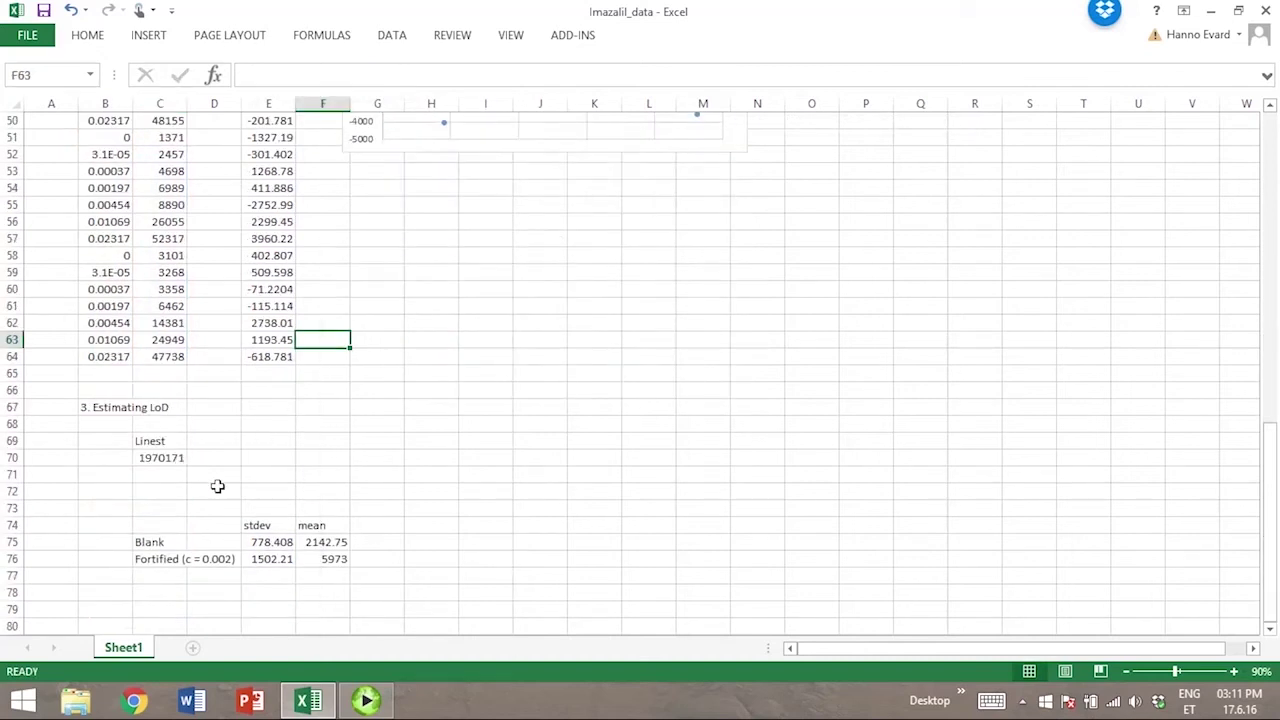
# Re-enter the LINEST array formula across C70:D72 to show all its statistics.
pyautogui.moveTo(180, 458); pyautogui.dragTo(235, 499)
pyautogui.tripleClick(463, 70)
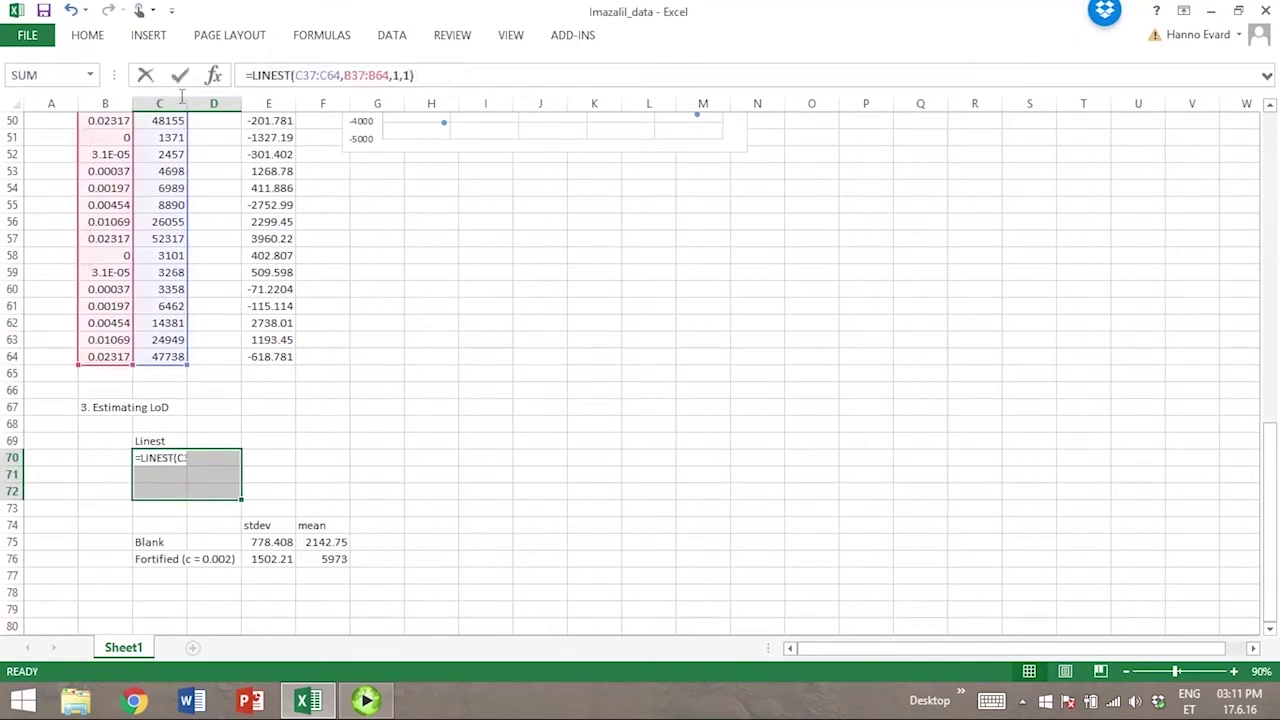
pyautogui.hotkey('ctrl', 'shift', 'Return')
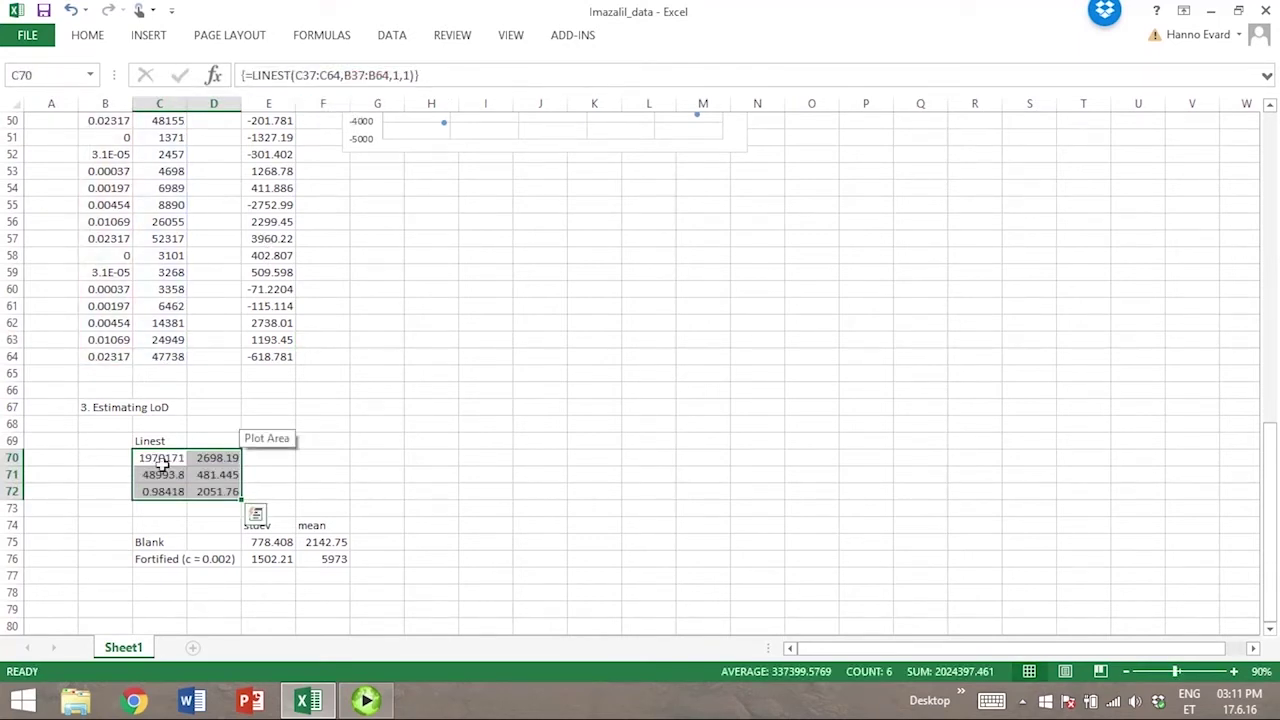
# Label the LINEST output 'slope' in B70, 'intercept' in E70 and 'std of intercept' in E71.
pyautogui.click(128, 458)
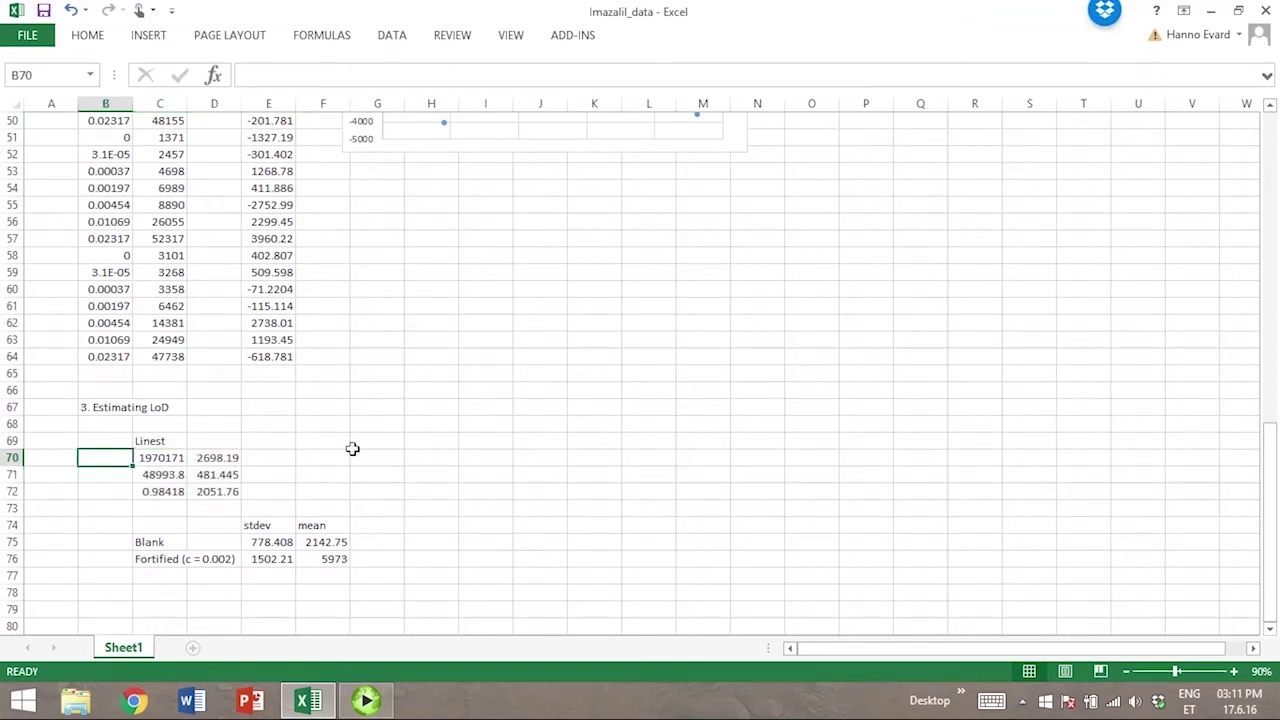
pyautogui.write('slope')
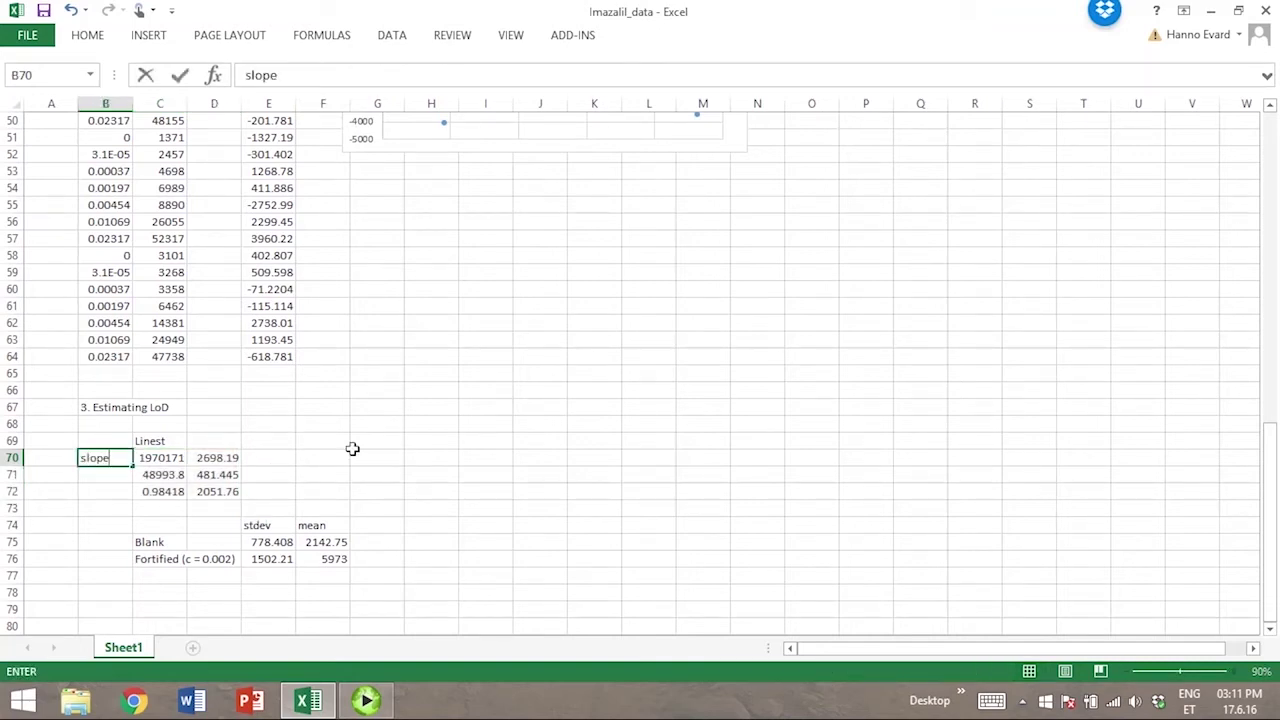
pyautogui.press('Return')
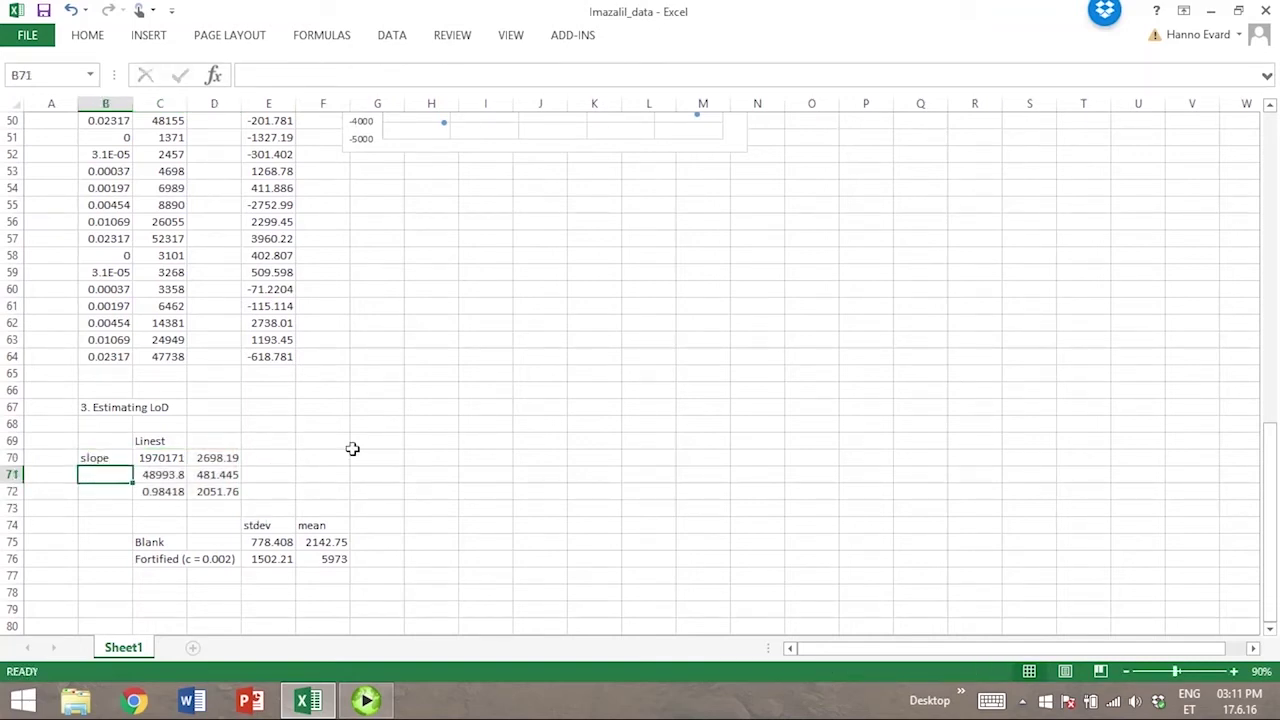
pyautogui.click(287, 461)
pyautogui.write('intercept')
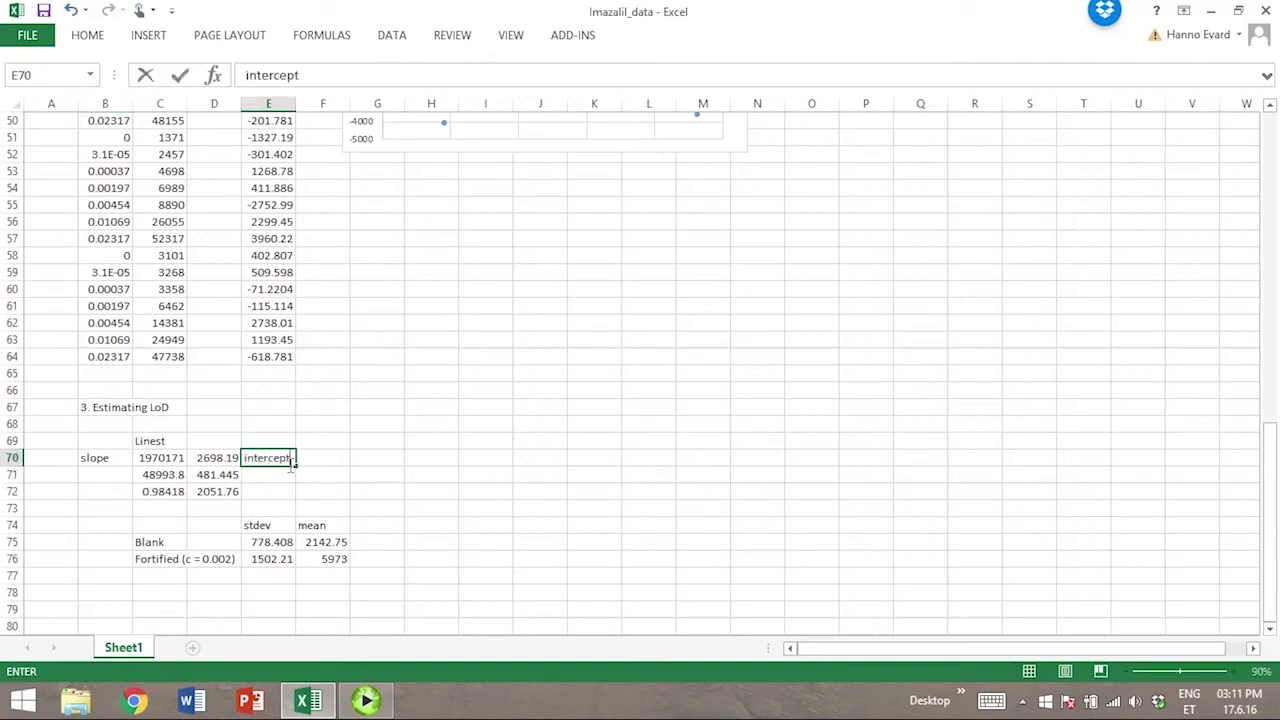
pyautogui.press('Return')
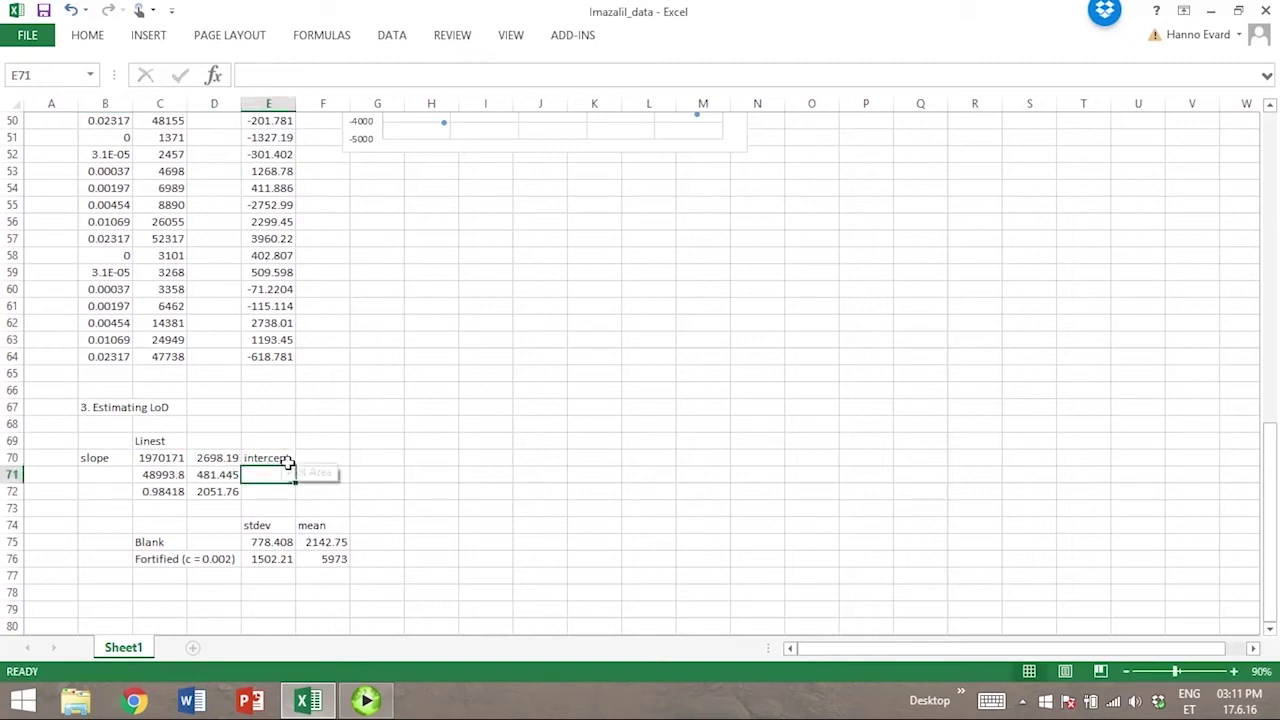
pyautogui.write('std of')
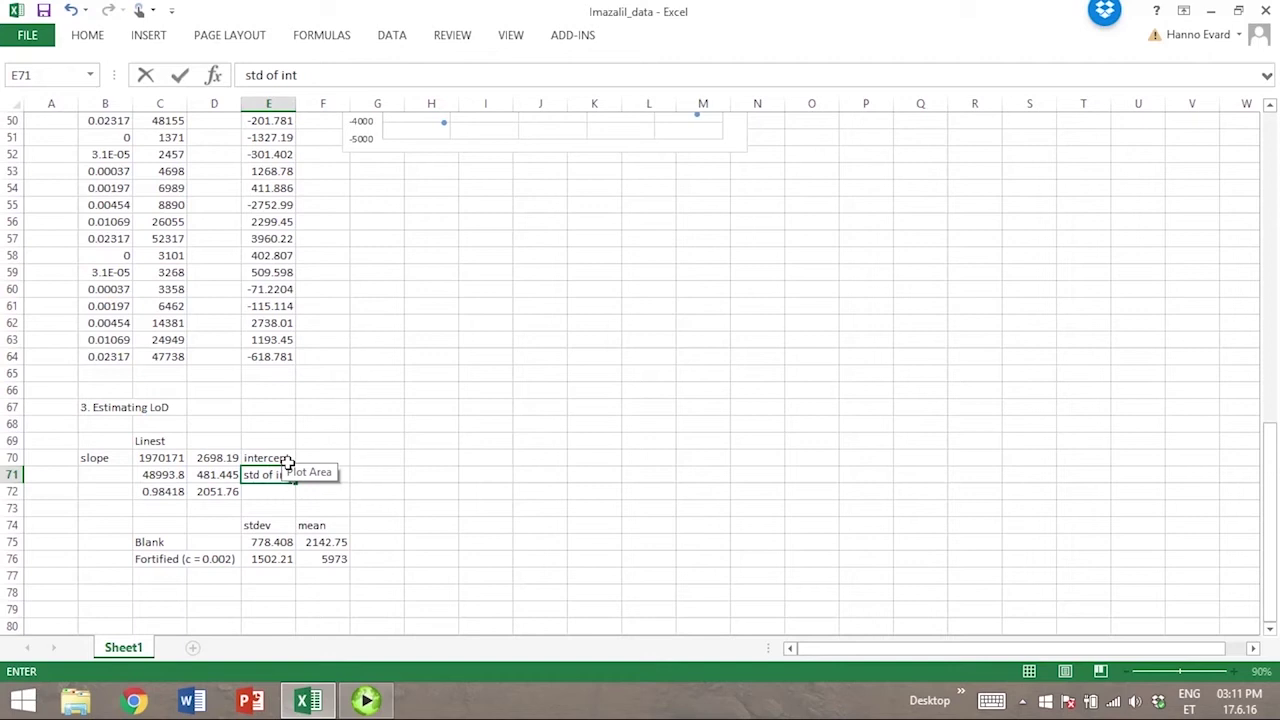
pyautogui.write('intercept')
pyautogui.press('Return')
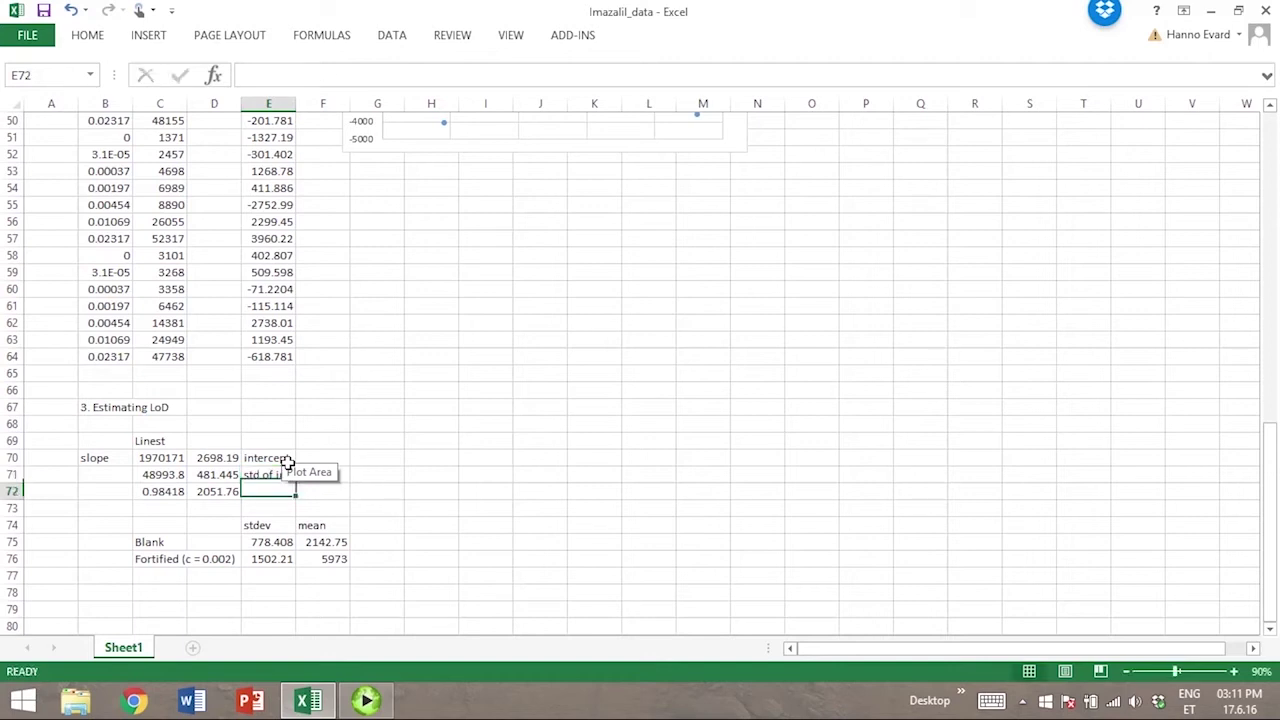
# Label the residual standard deviation in D72 'std of residuals' in E72.
pyautogui.click(228, 477)
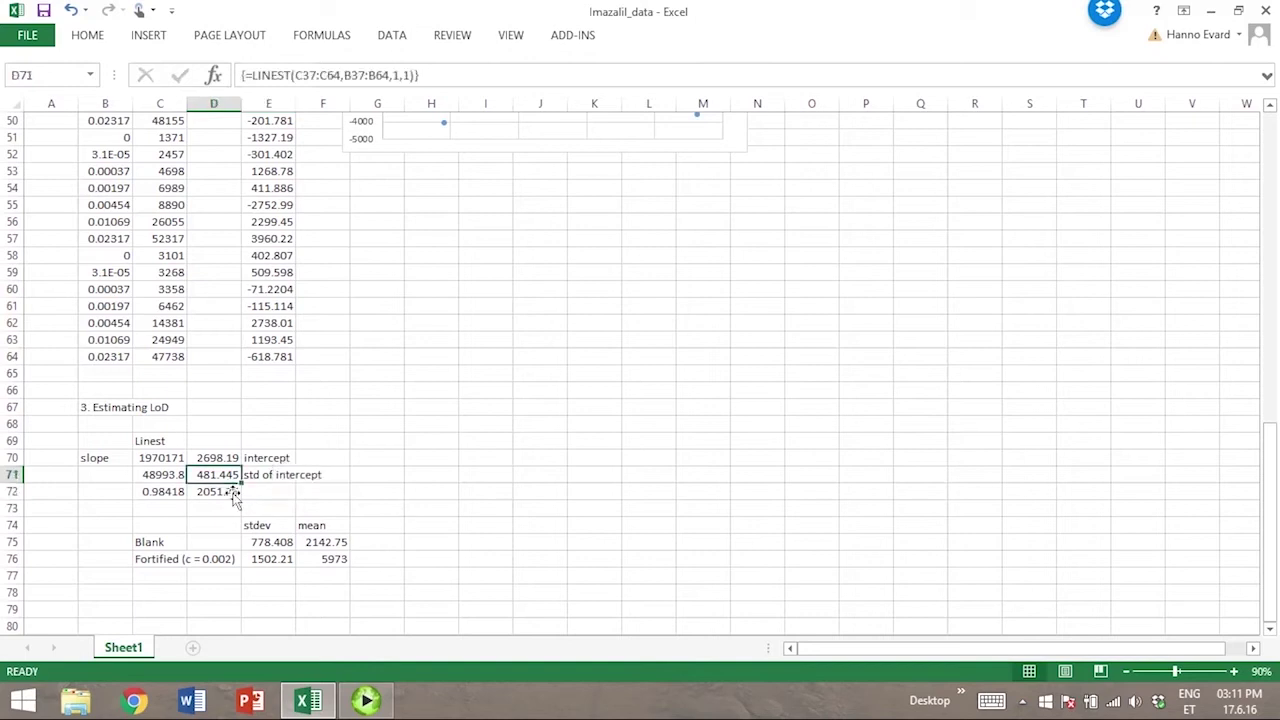
pyautogui.click(214, 492)
pyautogui.click(266, 492)
pyautogui.write('std ')
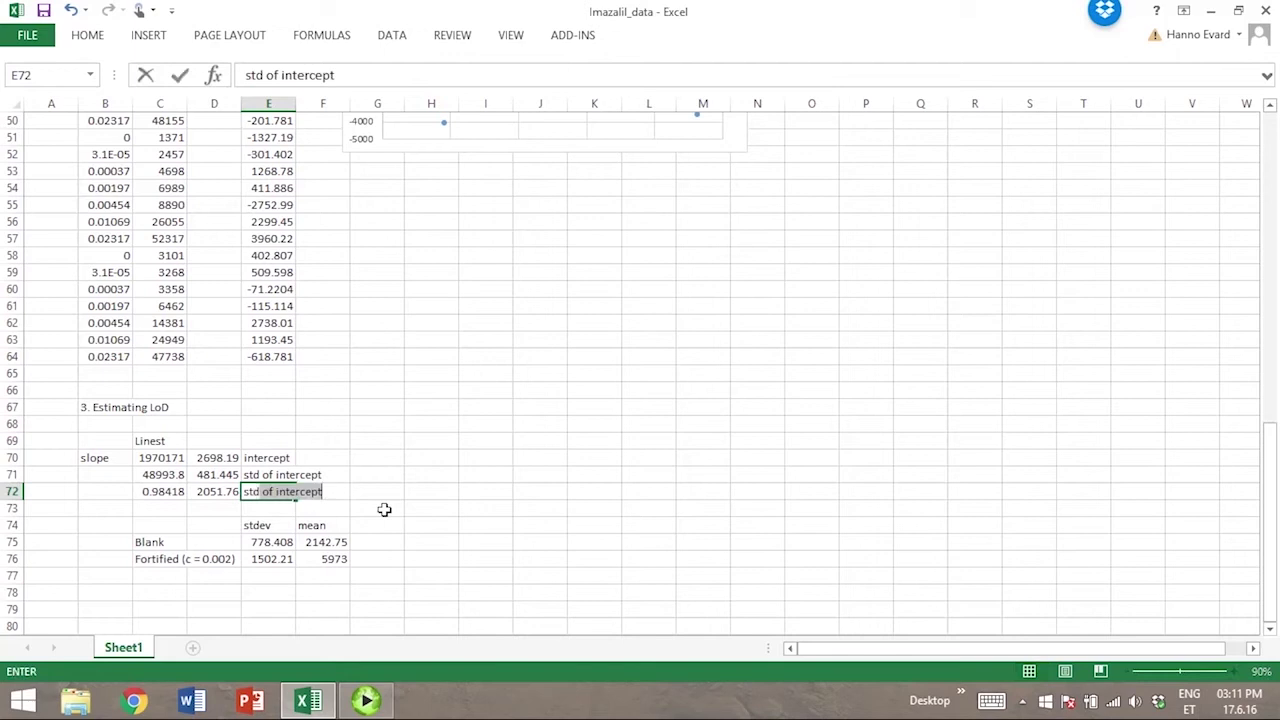
pyautogui.write('of residuals')
pyautogui.press('Return')
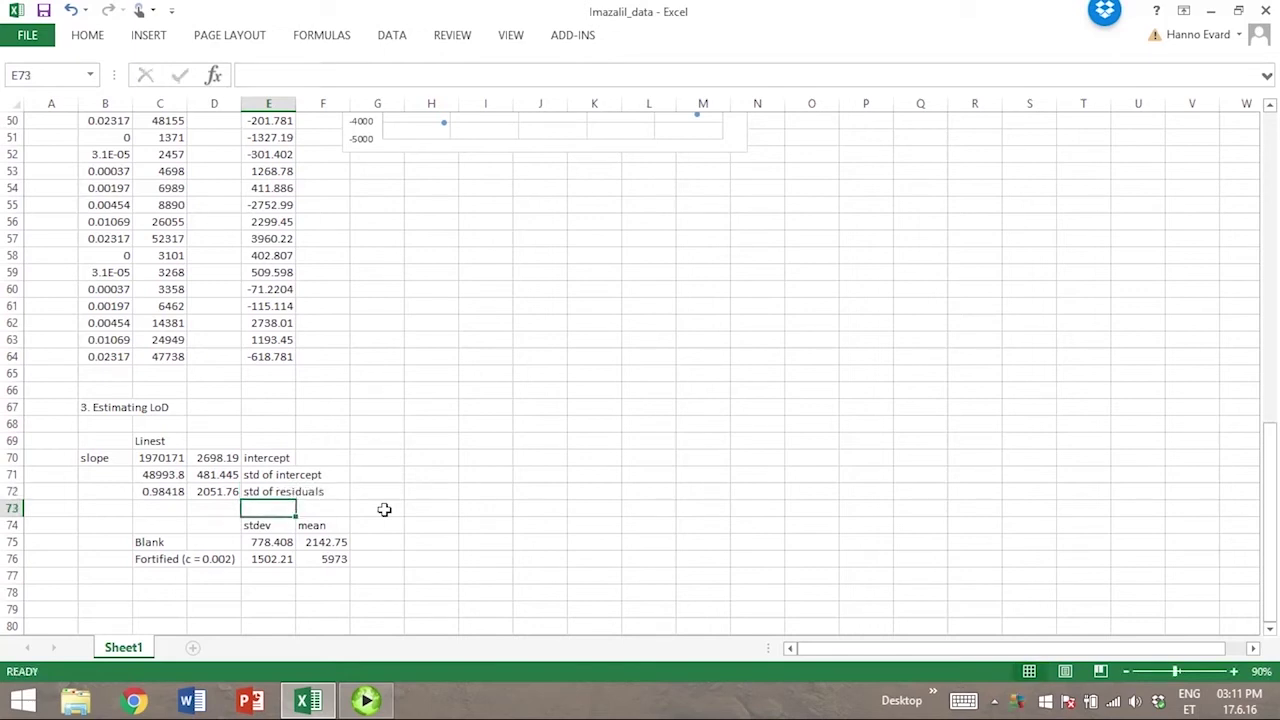
# Label H70 'LoD1 =' and compute =3.3*D72/C70 in I70.
pyautogui.click(397, 462)
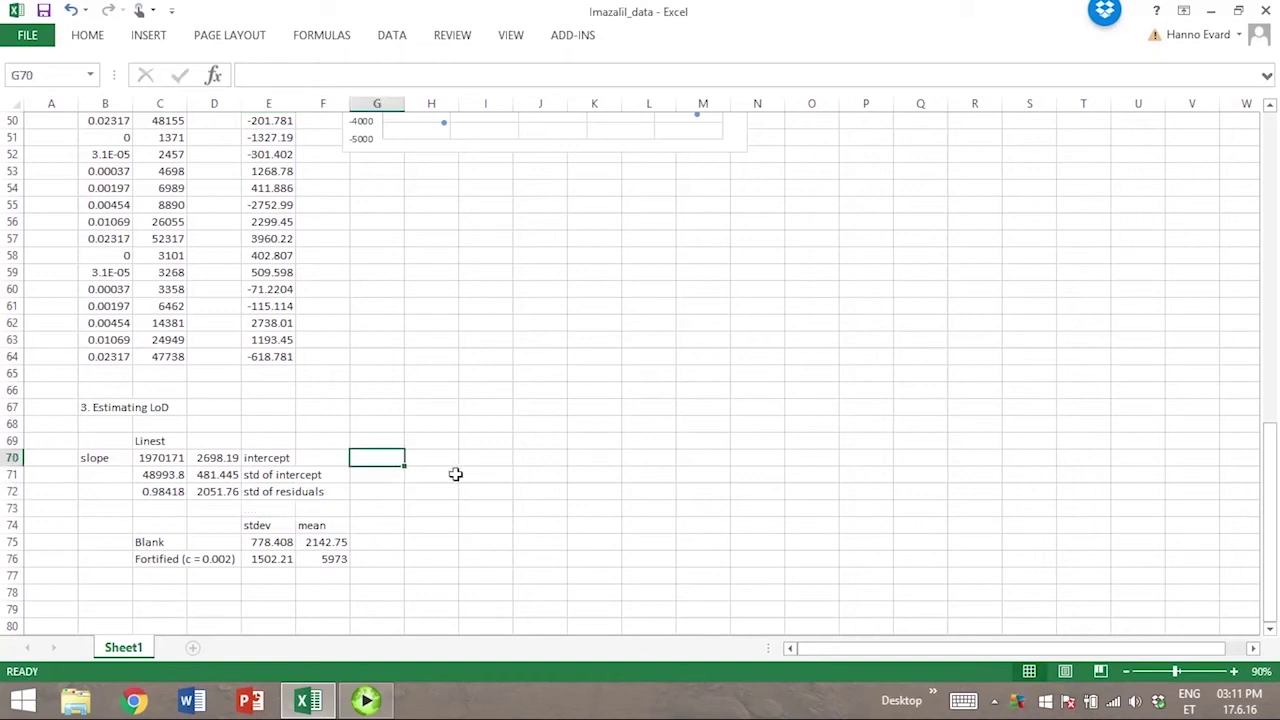
pyautogui.press('Tab')
pyautogui.write('LoD')
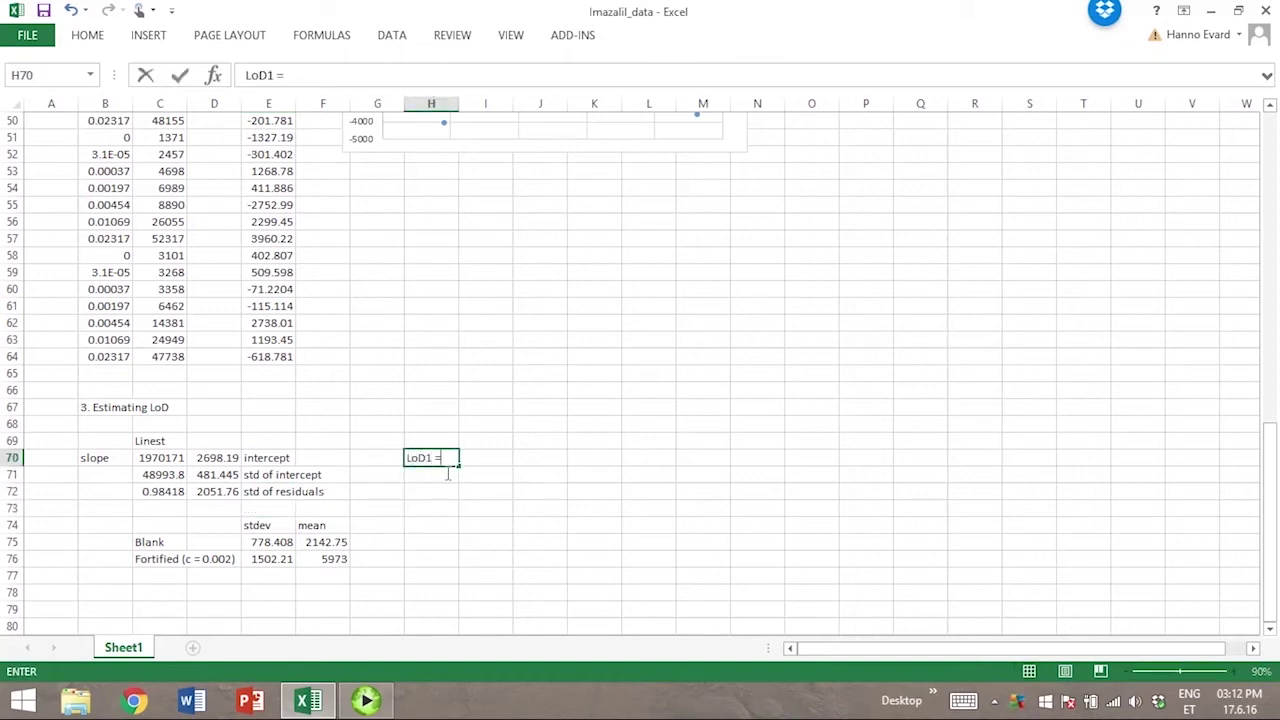
pyautogui.hotkey('ctrl', 'Return')
pyautogui.press('Right')
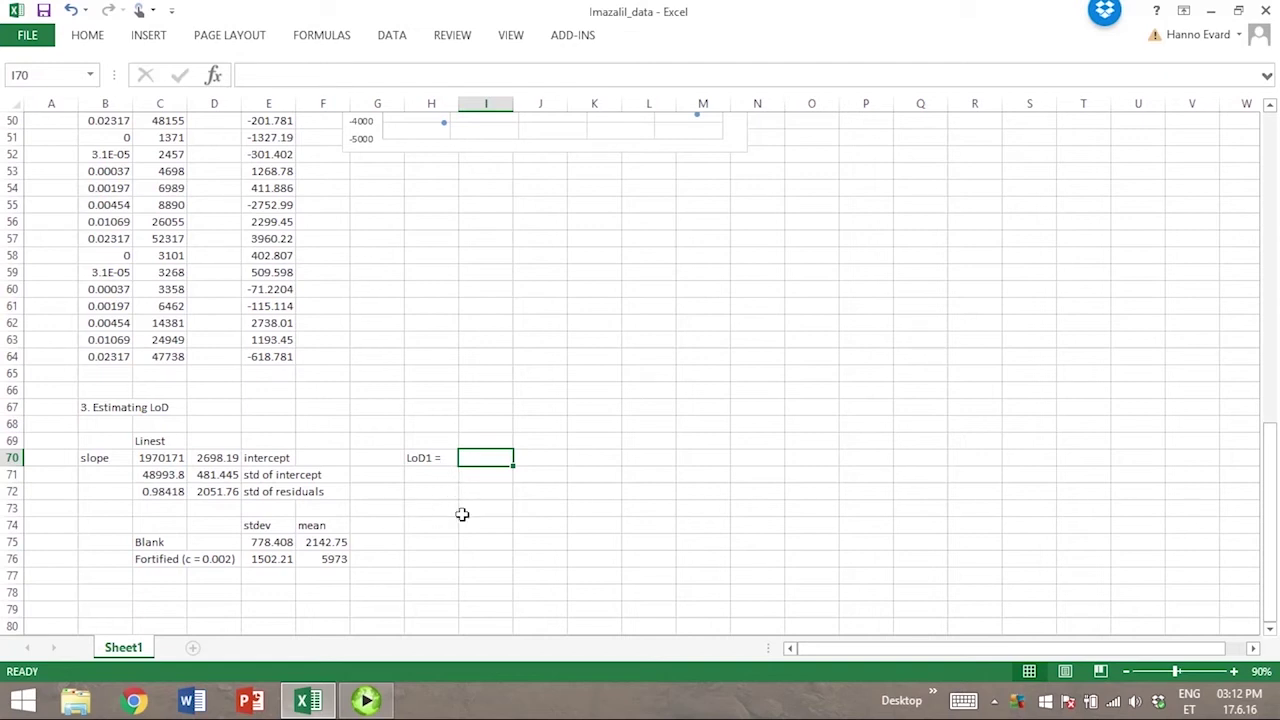
pyautogui.write('=3')
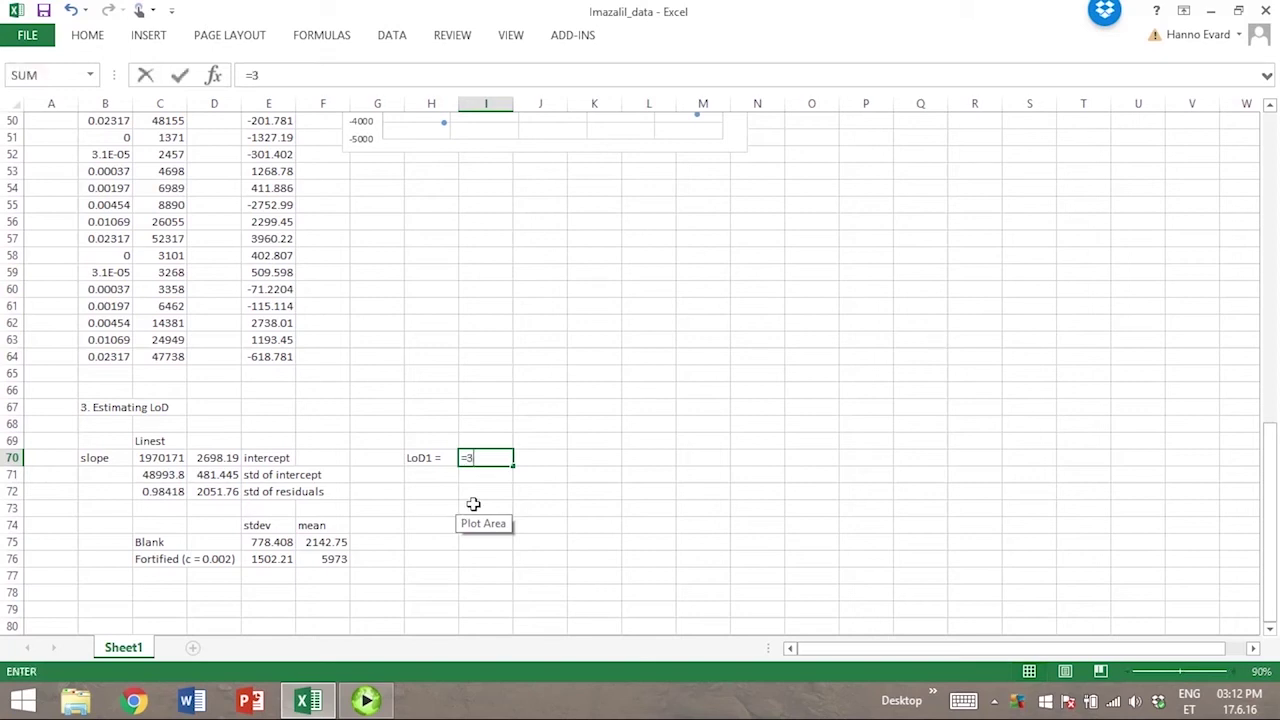
pyautogui.write('.3*')
pyautogui.click(232, 493)
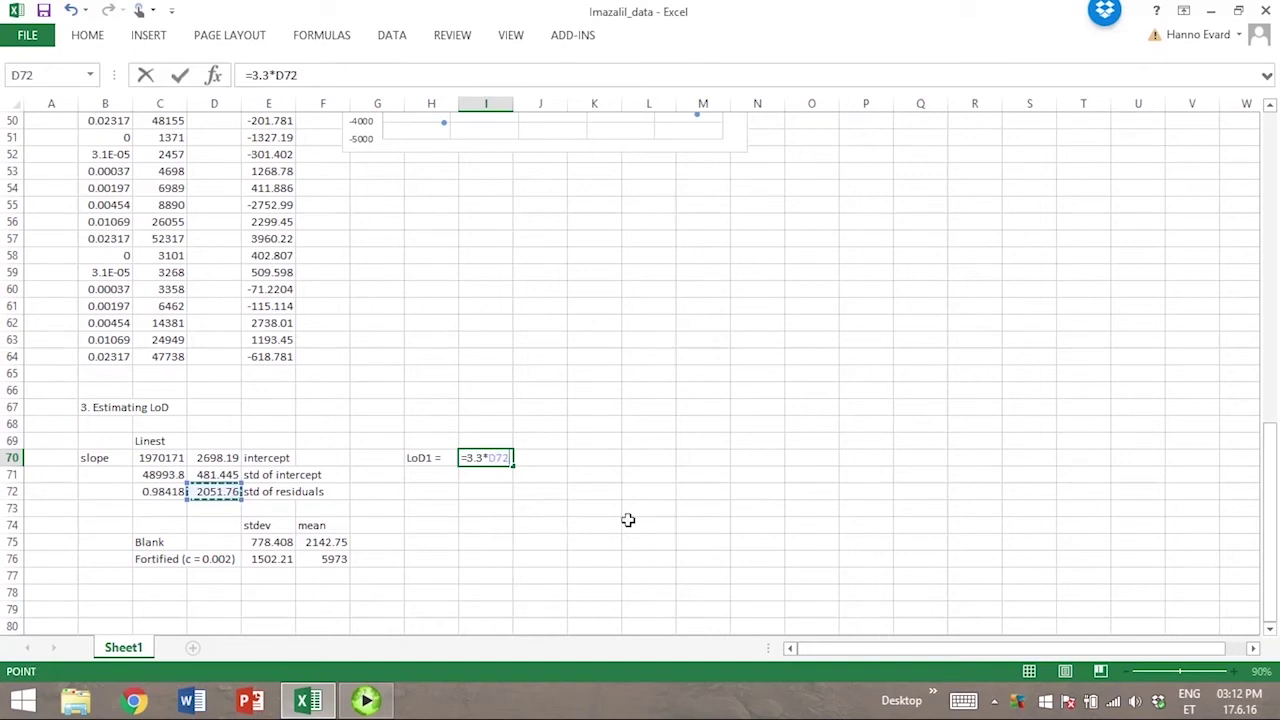
pyautogui.write('/')
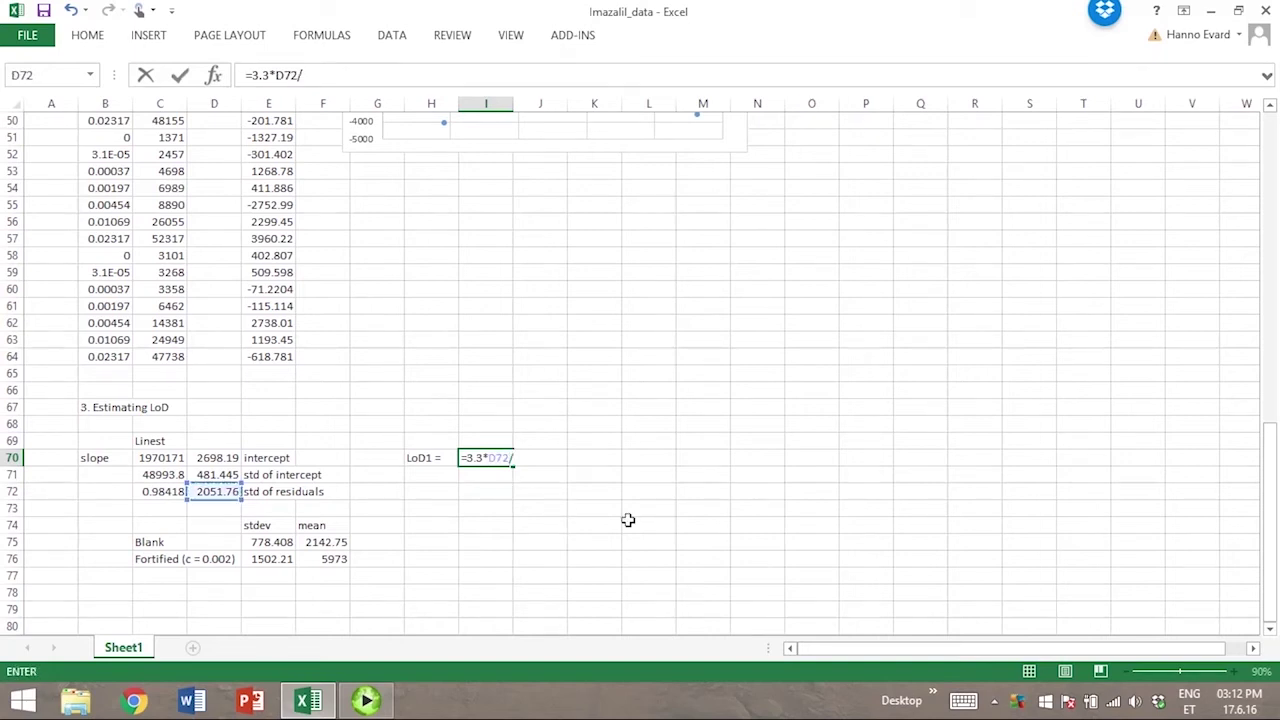
pyautogui.click(172, 460)
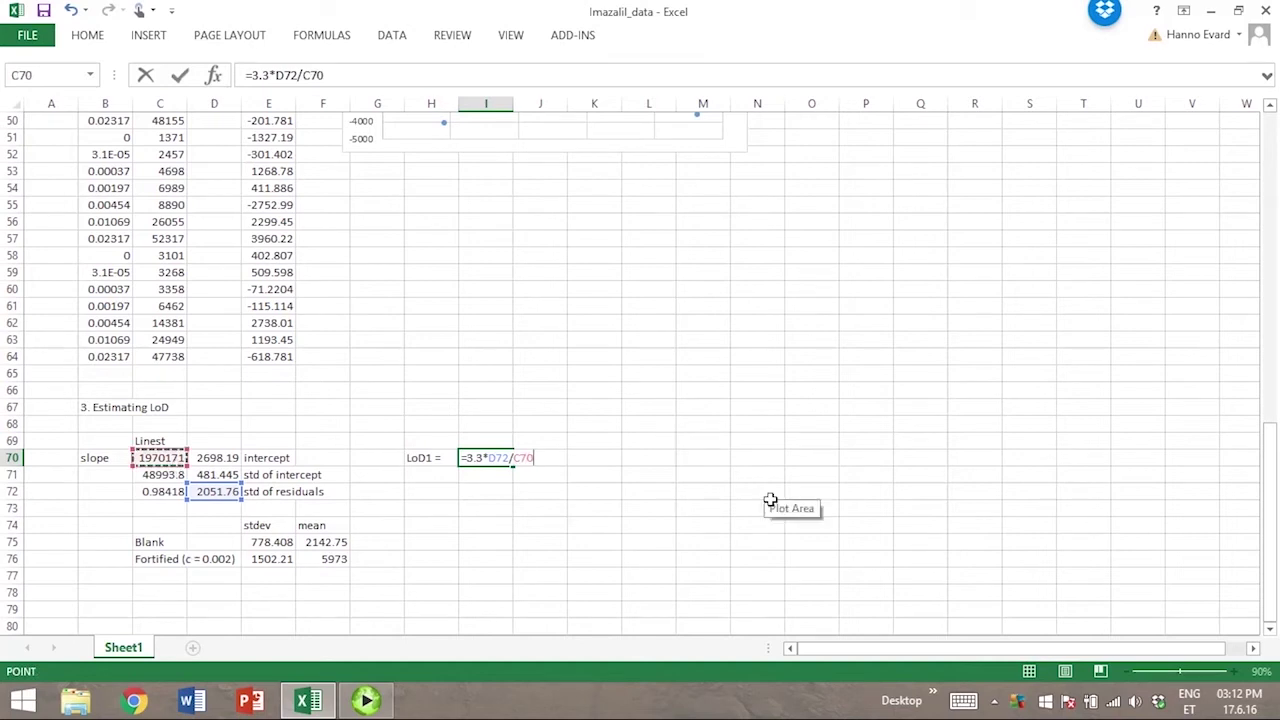
pyautogui.press('Return')
# Add the unit mg/kg in J70 beside the 0.00344 LoD1 result.
pyautogui.press('Right')
pyautogui.press('Up')
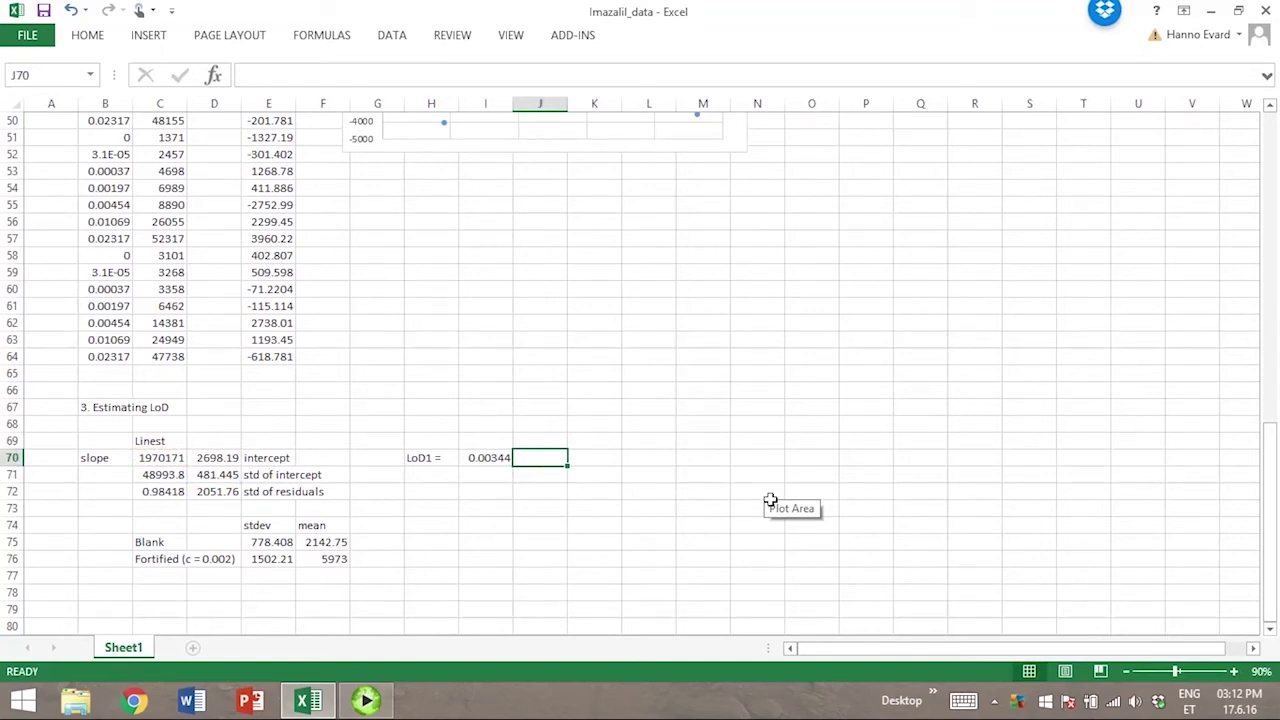
pyautogui.write('mg/kg')
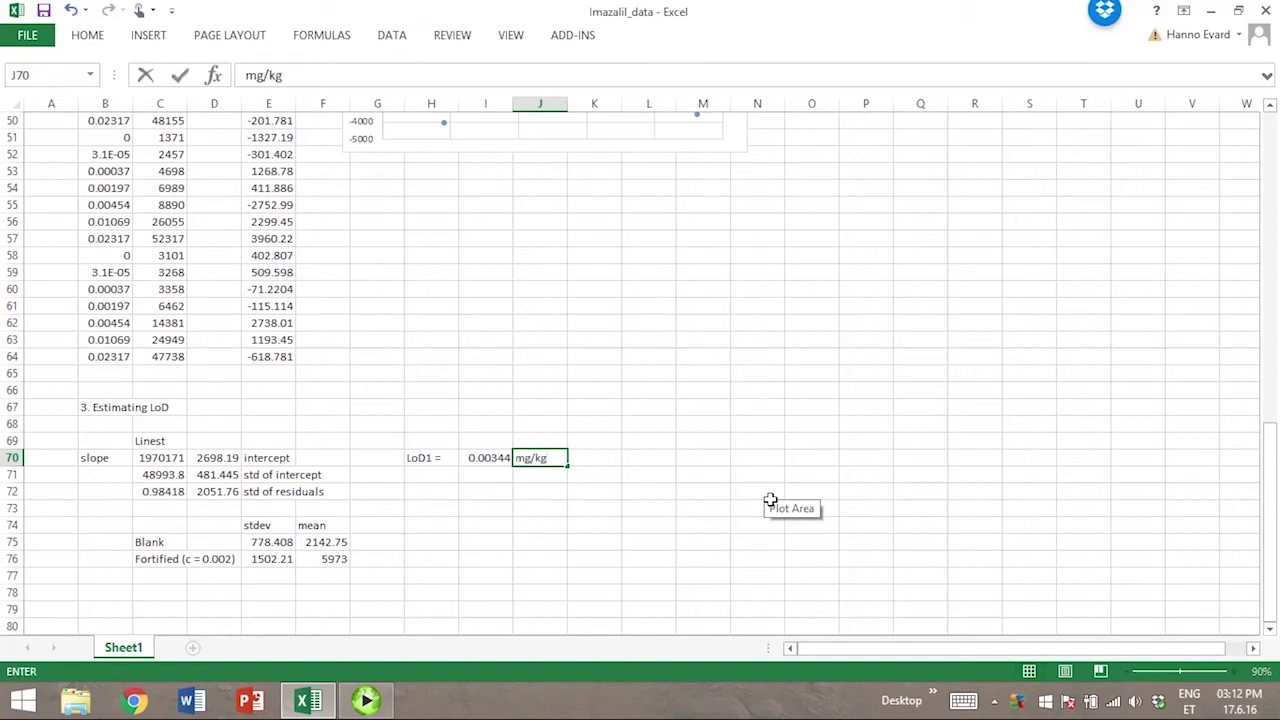
pyautogui.press('Return')
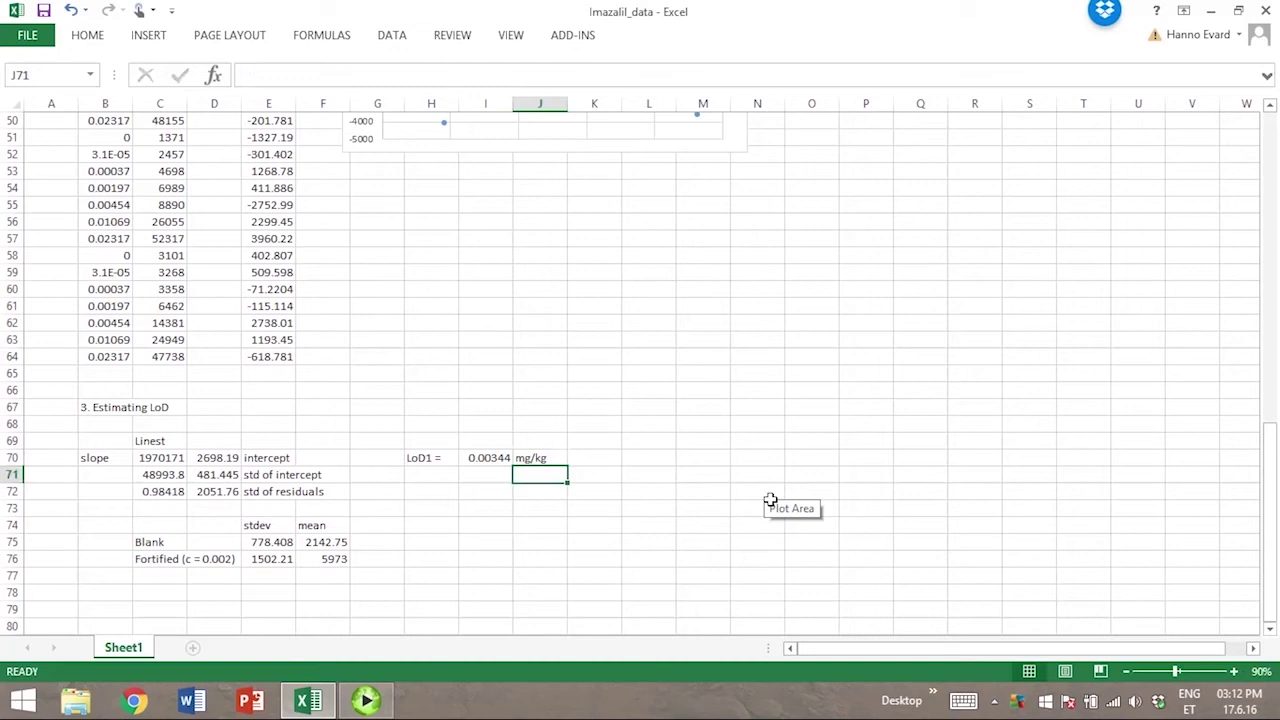
pyautogui.scroll(-1, 505, 512)
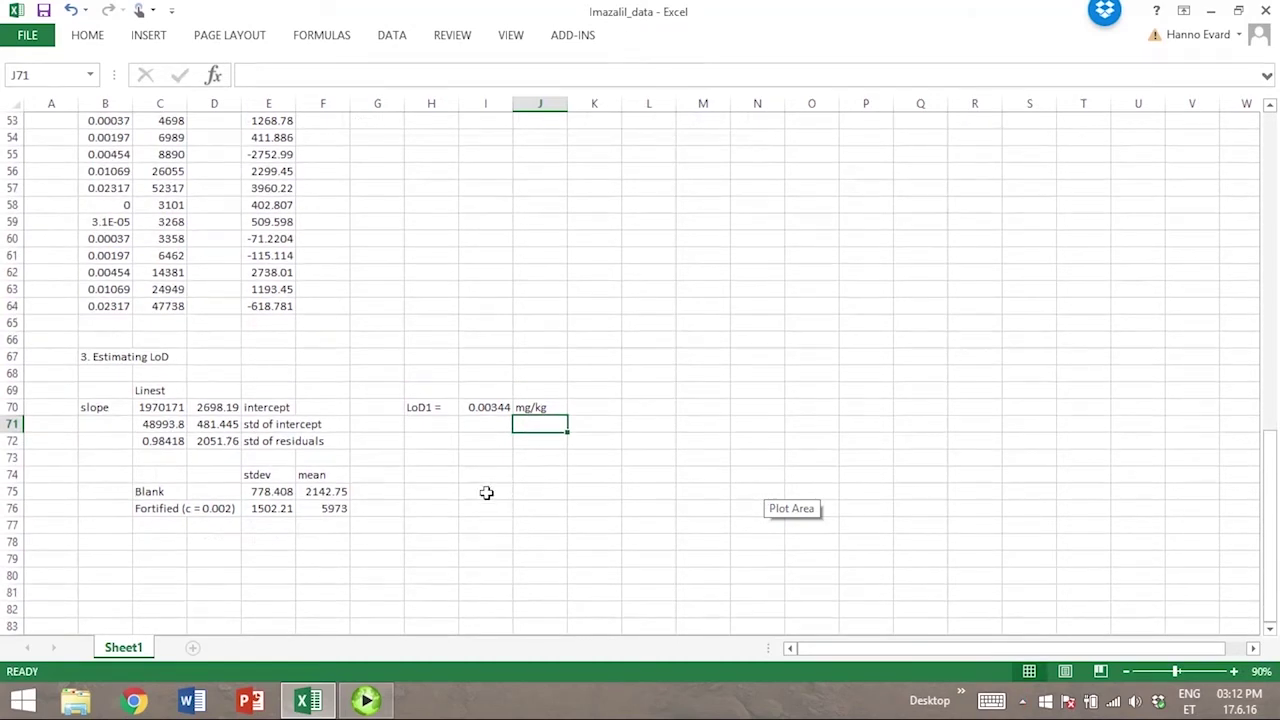
pyautogui.moveTo(274, 496); pyautogui.dragTo(330, 491)
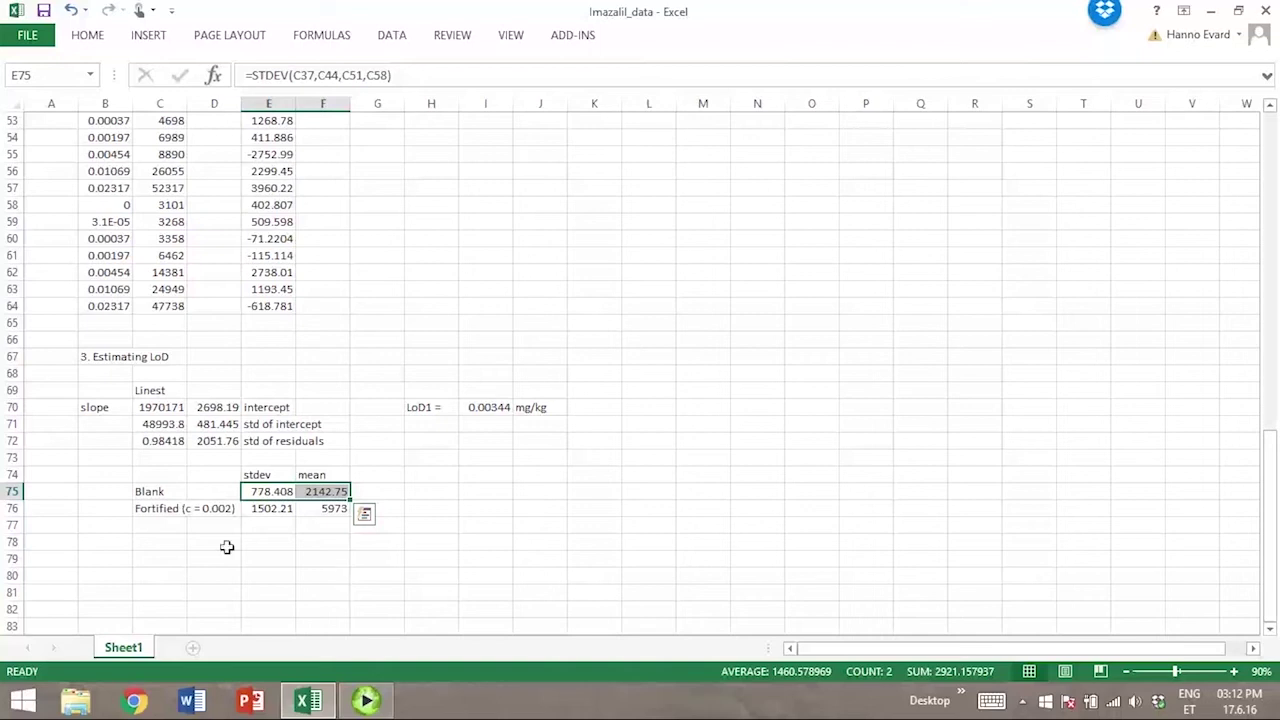
pyautogui.click(166, 516)
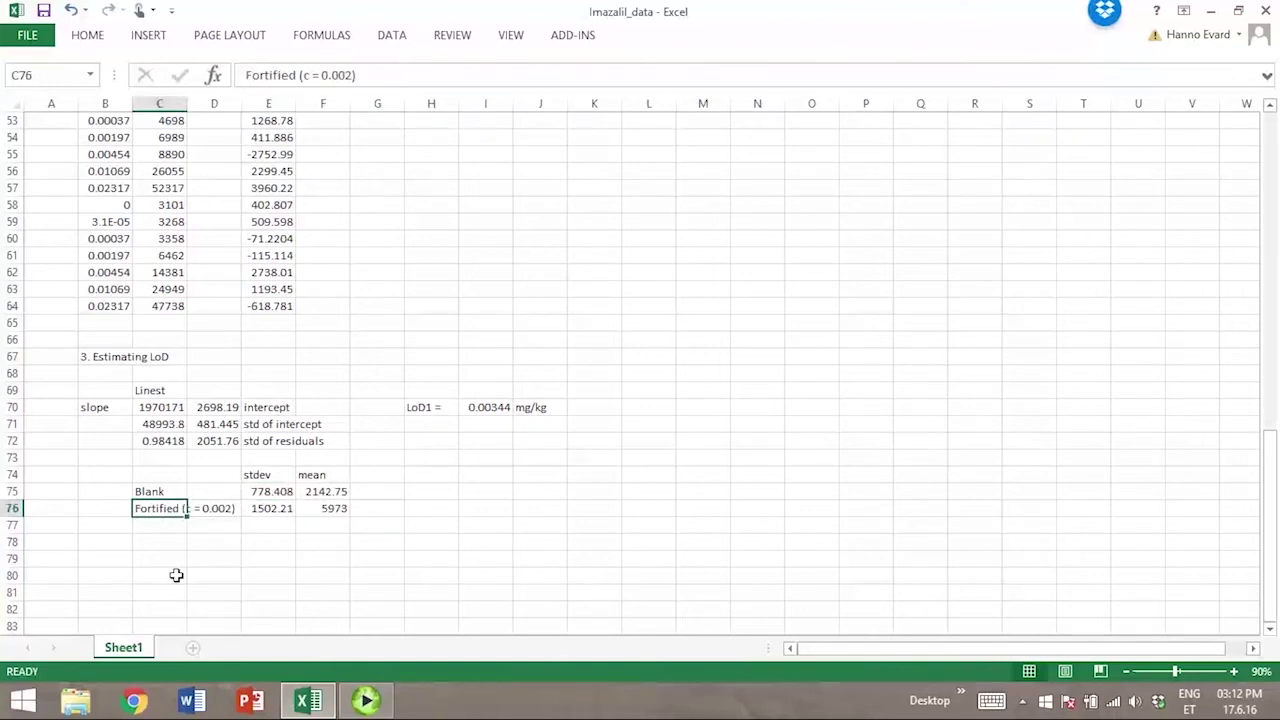
pyautogui.click(427, 494)
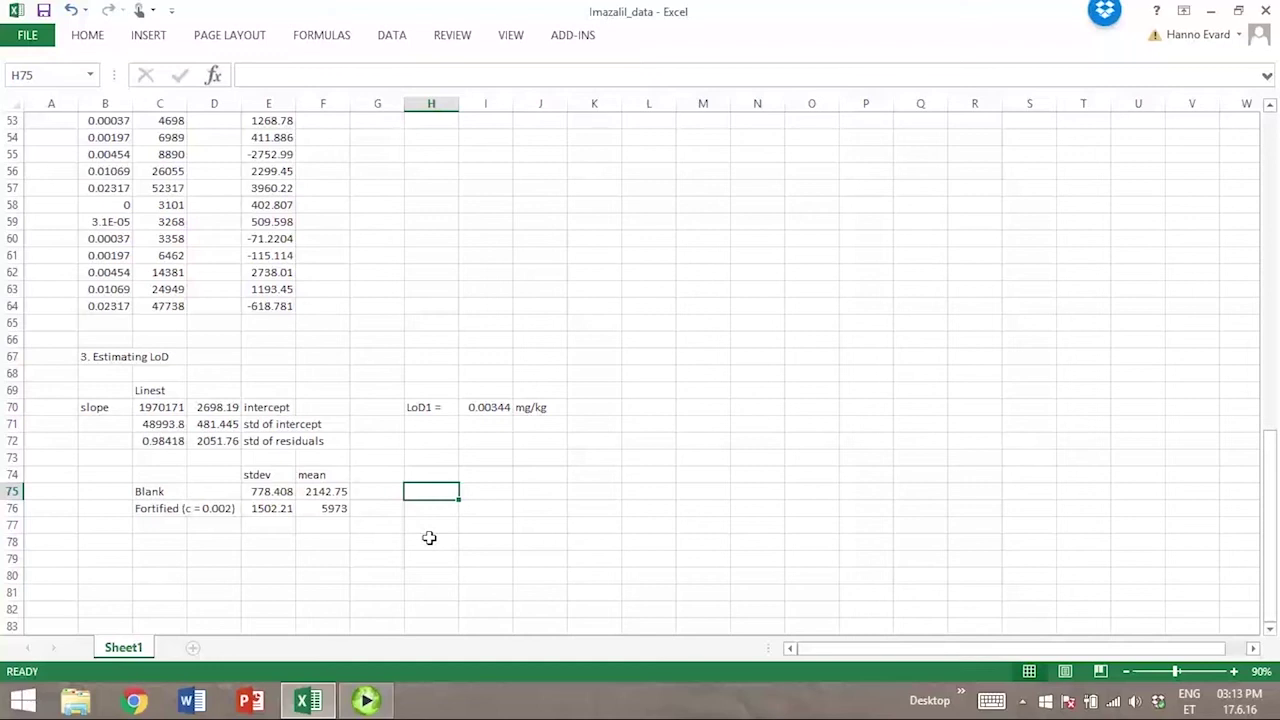
# Label the 'LoD2 =' row and start its formula with blank mean F75 plus 3.3 × blank stdev E75.
pyautogui.write('LoD2 =')
pyautogui.press('Tab')
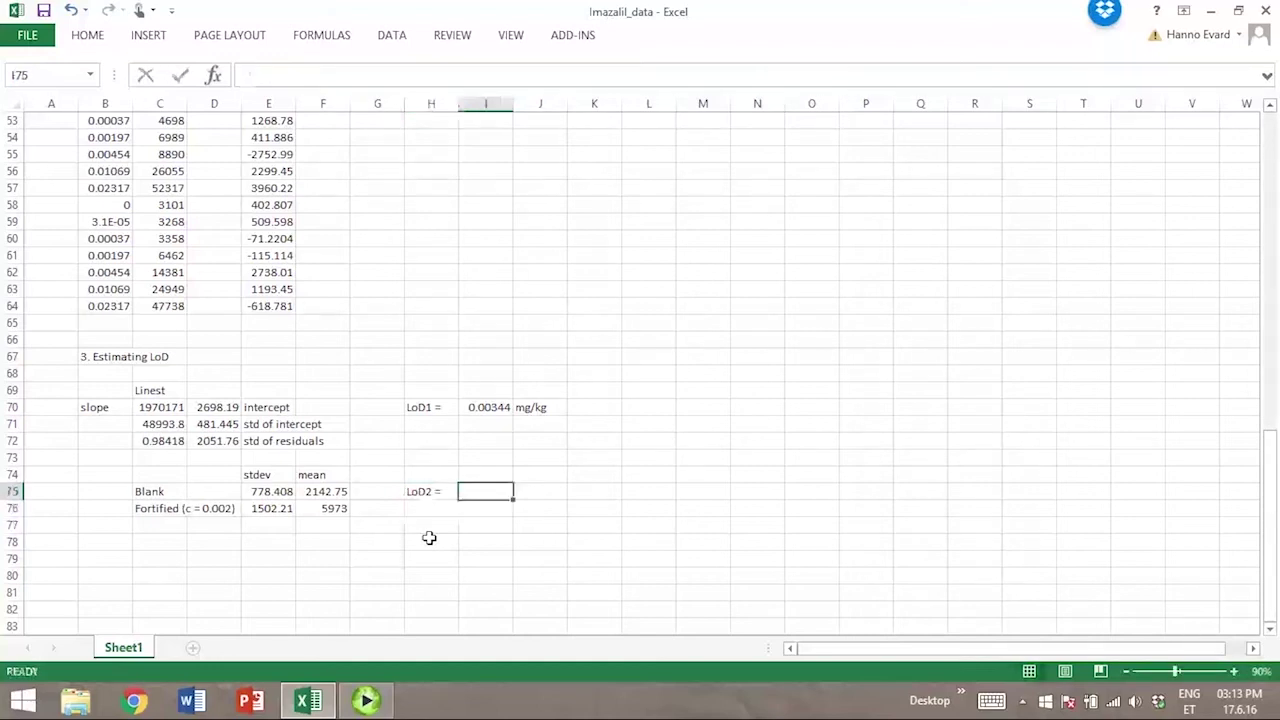
pyautogui.write('=()')
pyautogui.press('F2')
pyautogui.click(322, 491)
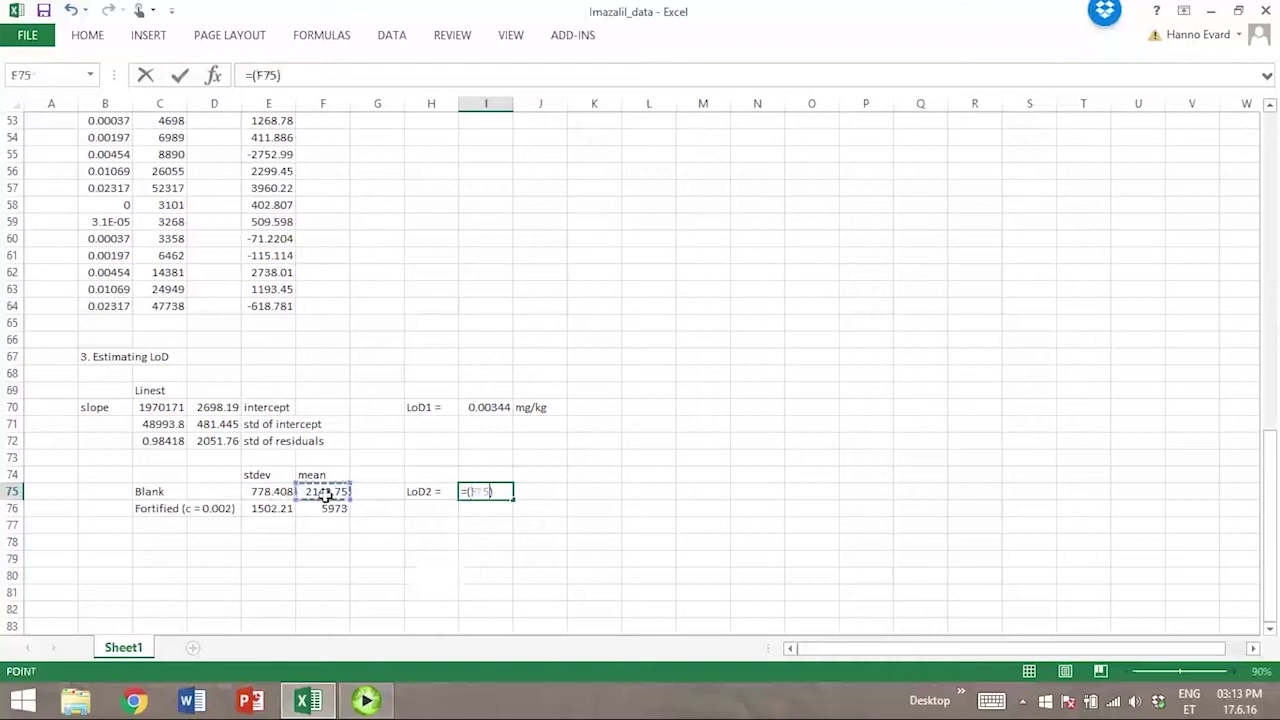
pyautogui.write('03.3')
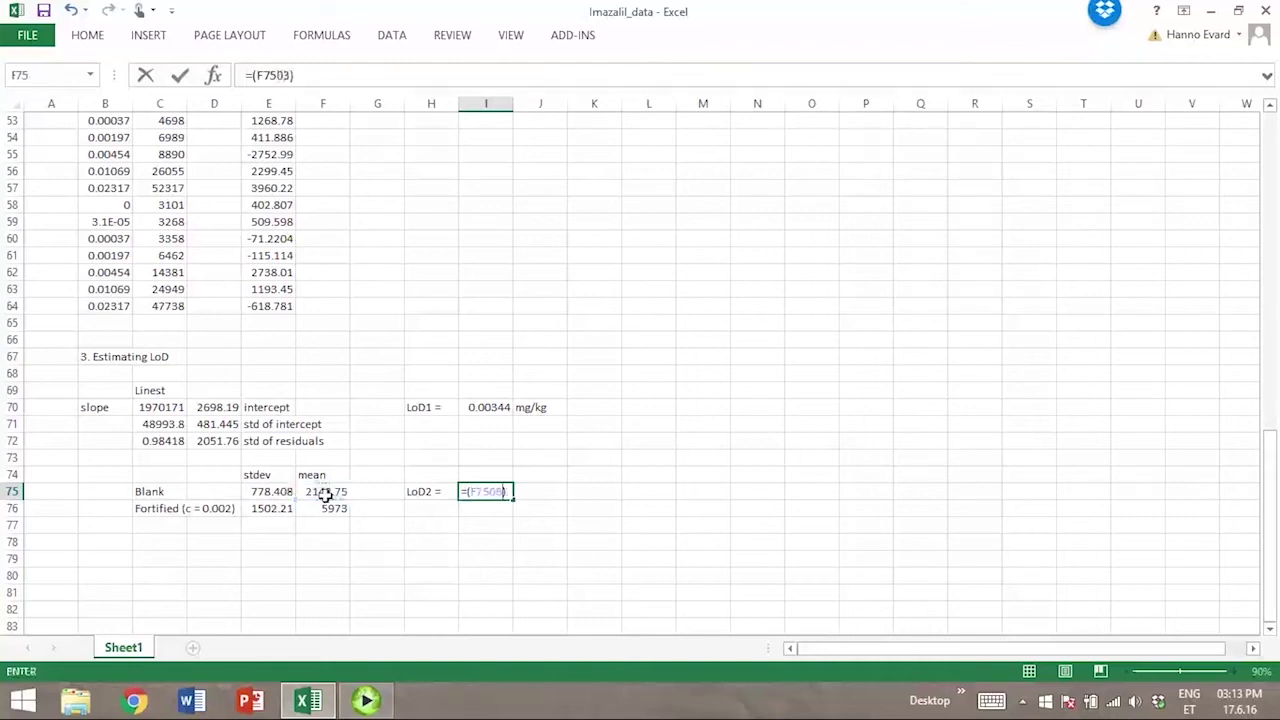
pyautogui.write('*')
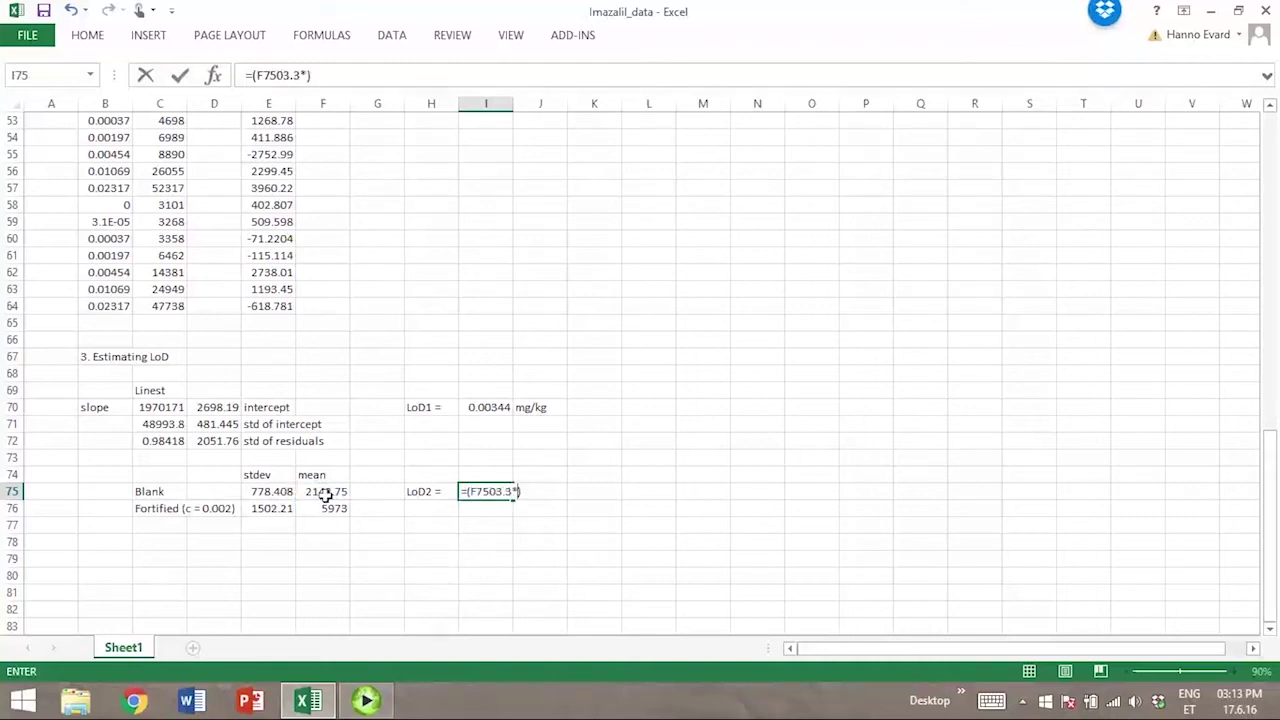
pyautogui.click(496, 491)
pyautogui.press('BackSpace')
pyautogui.write('+')
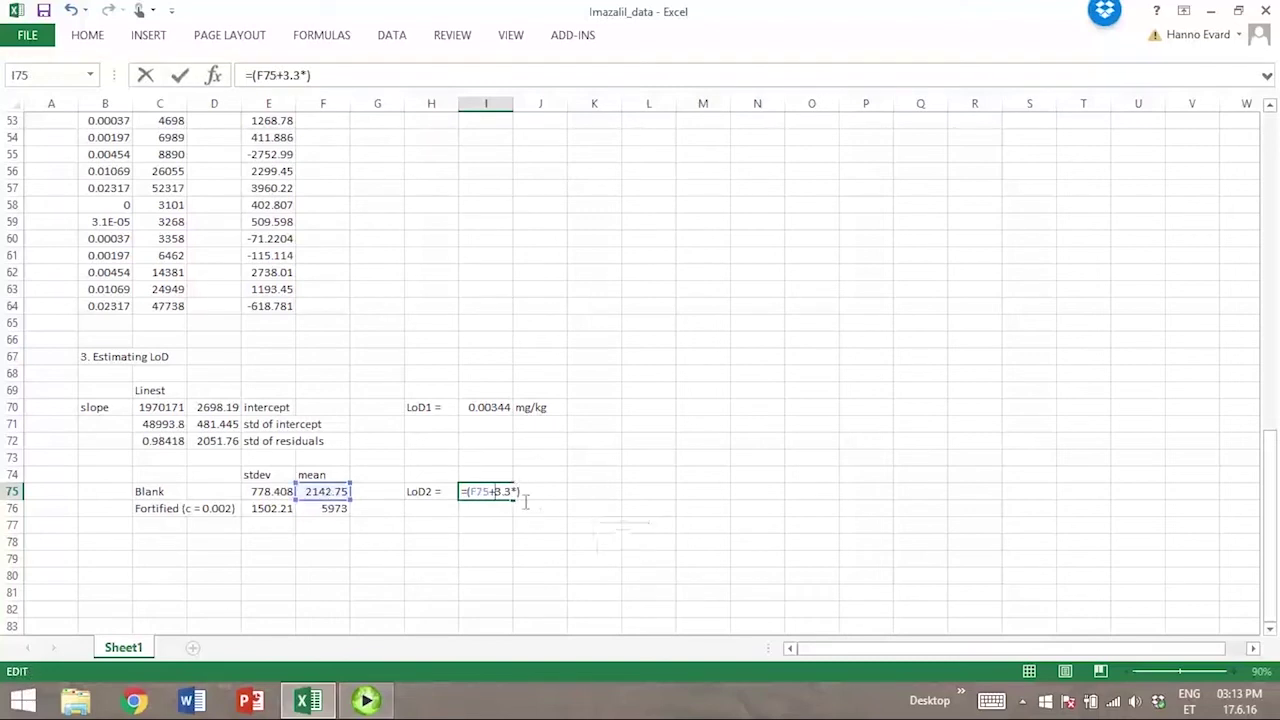
pyautogui.click(279, 497)
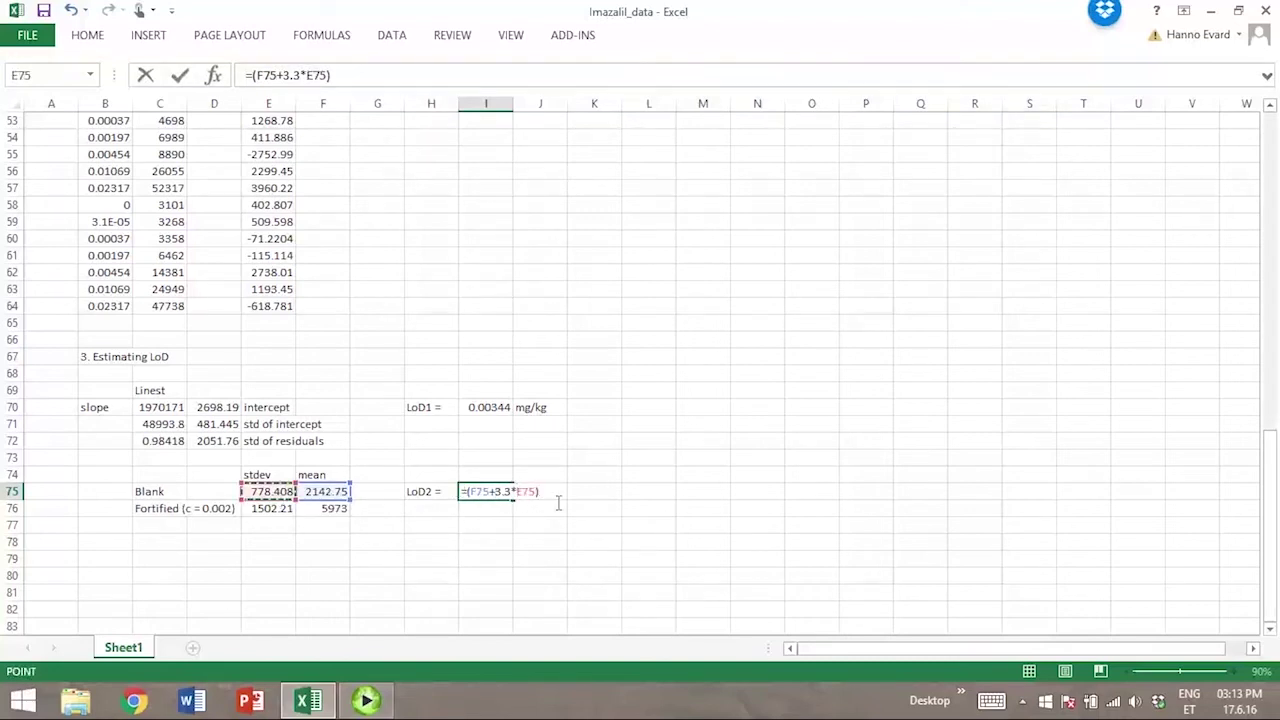
# Complete =((F75+3.3*E75)-D70)/C70 in I75, subtracting the intercept and dividing by the slope.
pyautogui.press('F2')
pyautogui.write('-')
pyautogui.click(222, 408)
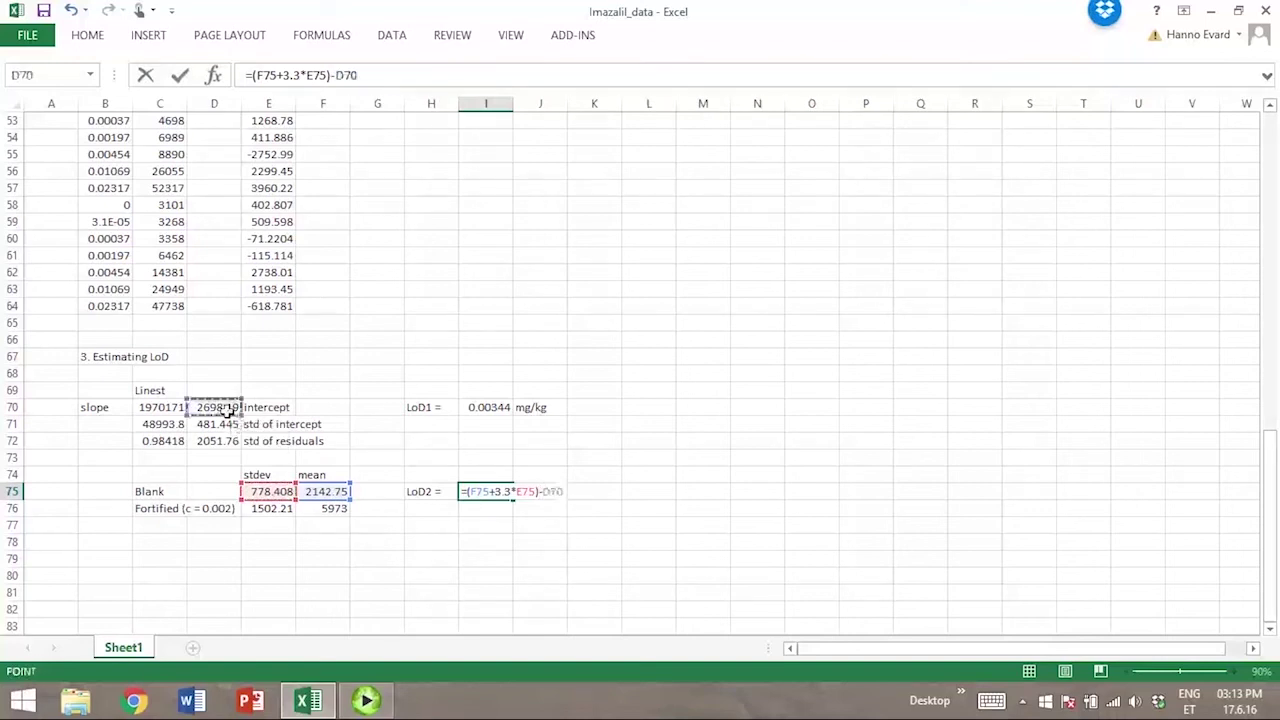
pyautogui.write(')-D70/')
pyautogui.click(166, 416)
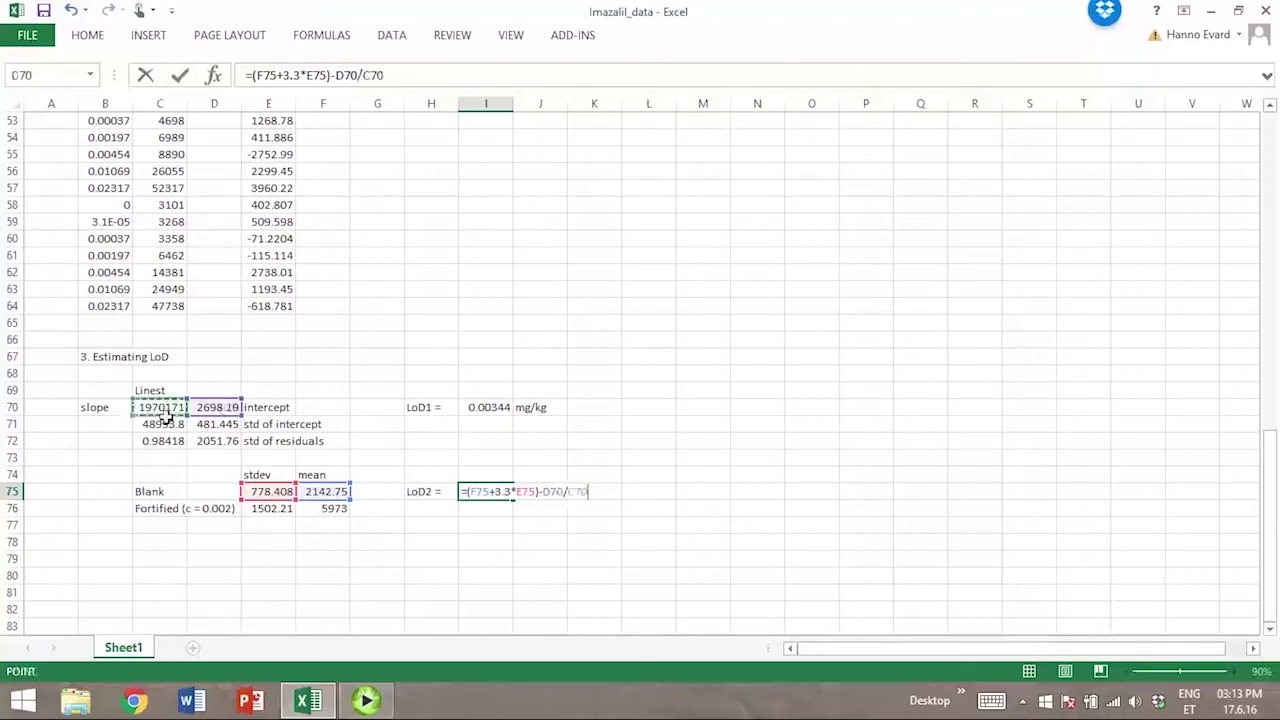
pyautogui.click(477, 495)
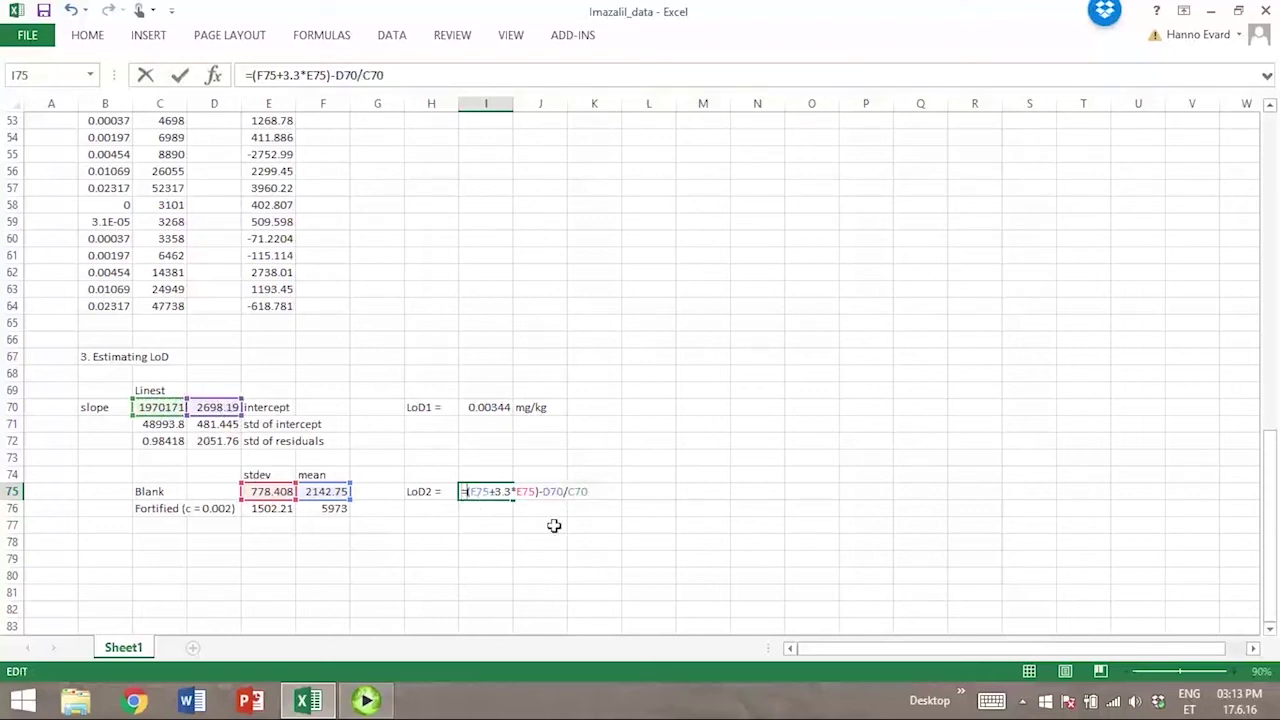
pyautogui.write('(')
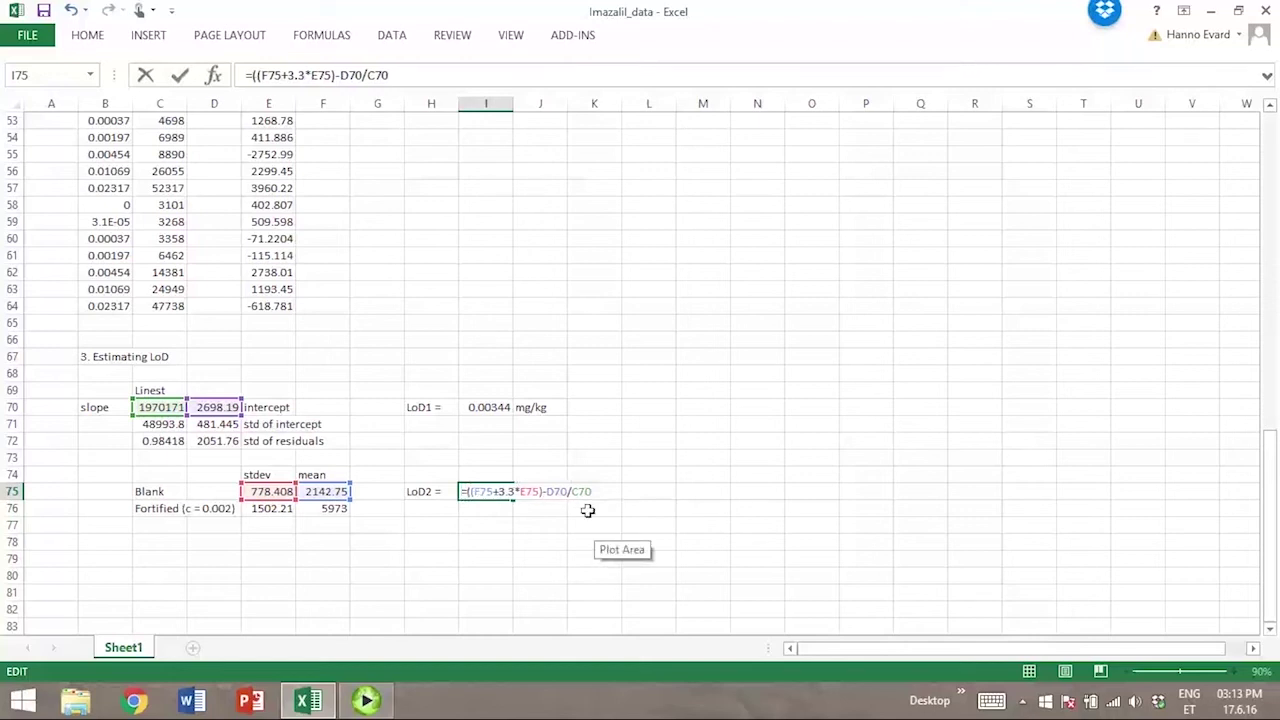
pyautogui.write(')')
pyautogui.press('Return')
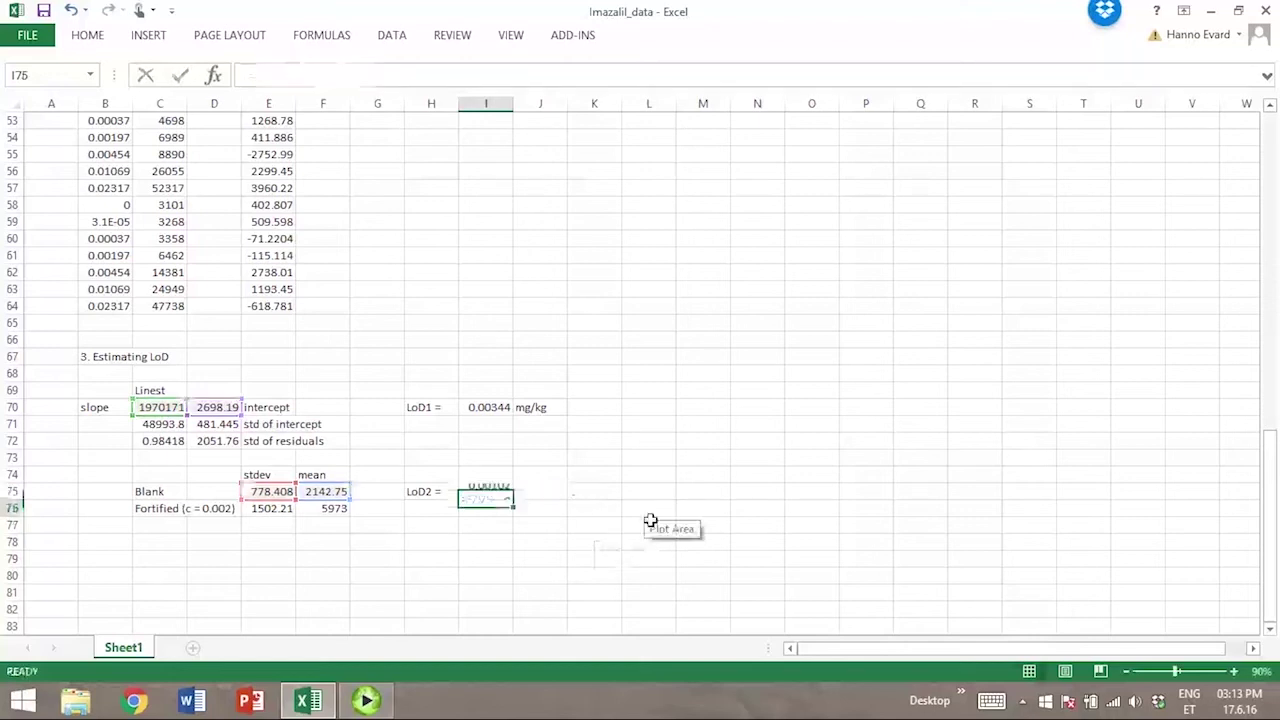
# Add the unit mg/kg in J75 beside the LoD2 result.
pyautogui.click(538, 496)
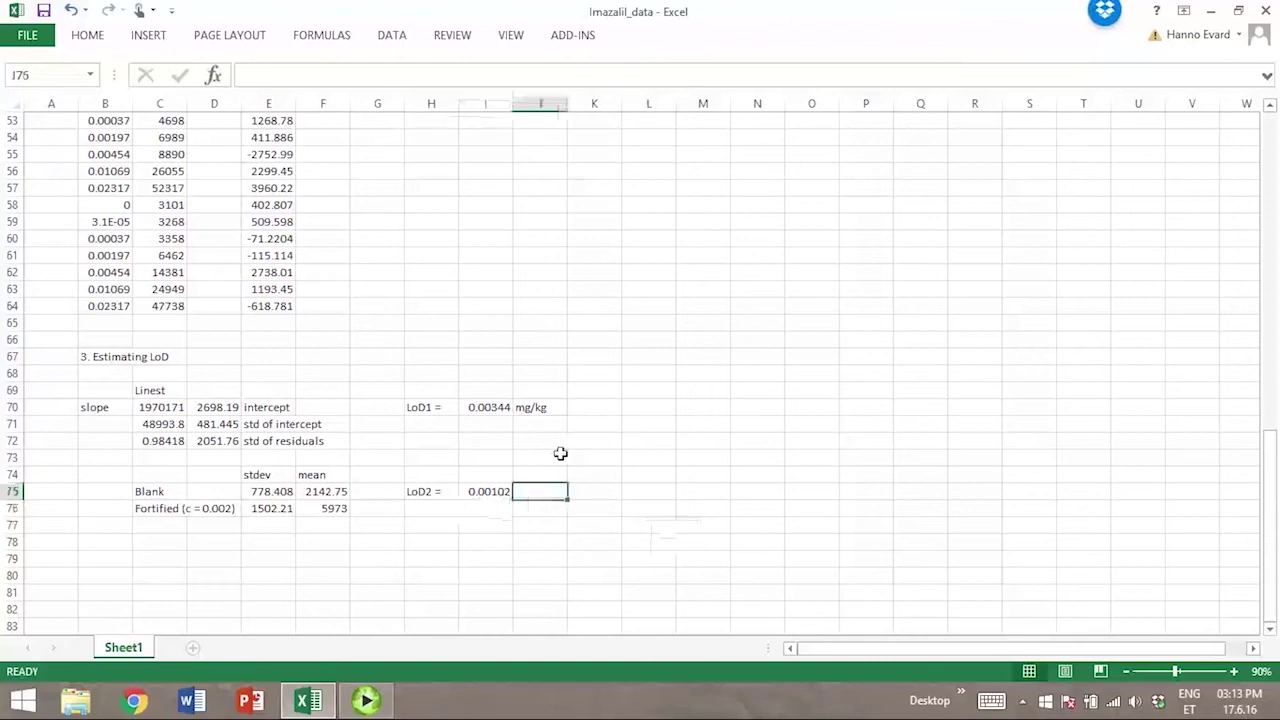
pyautogui.write('mg/kg')
pyautogui.press('Return')
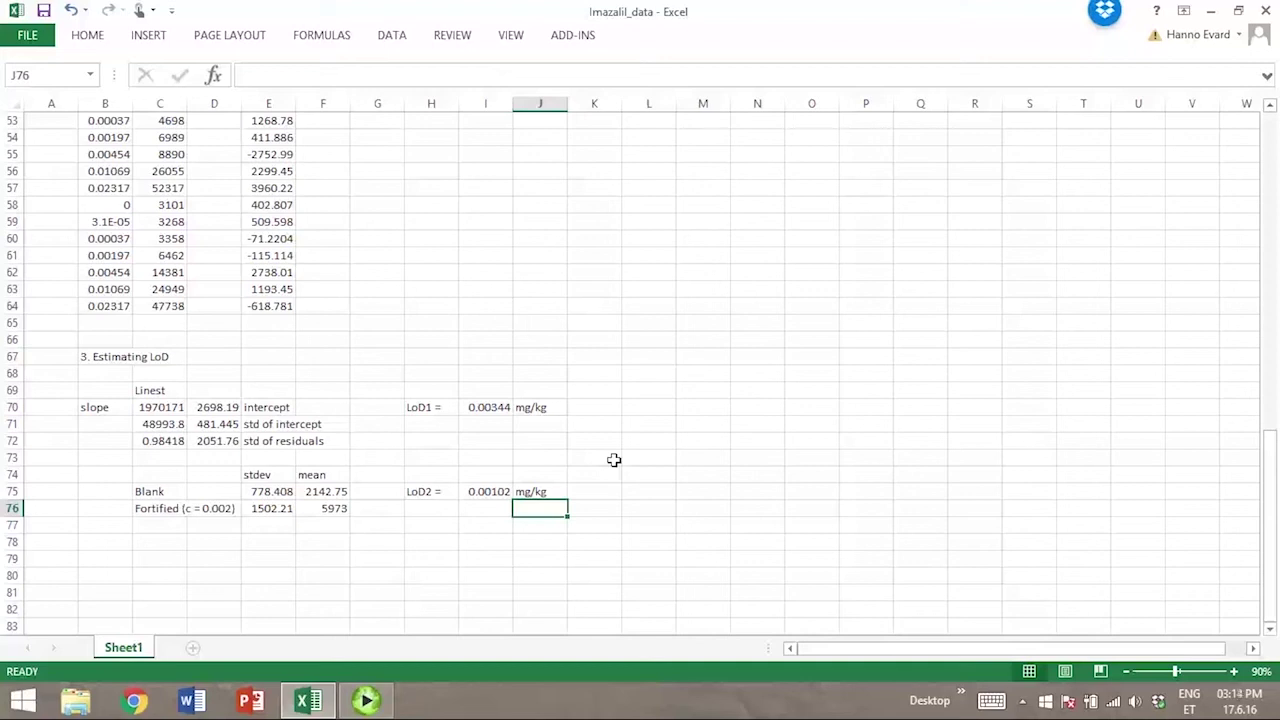
# Type the label 'LoD3=' in H76.
pyautogui.click(451, 517)
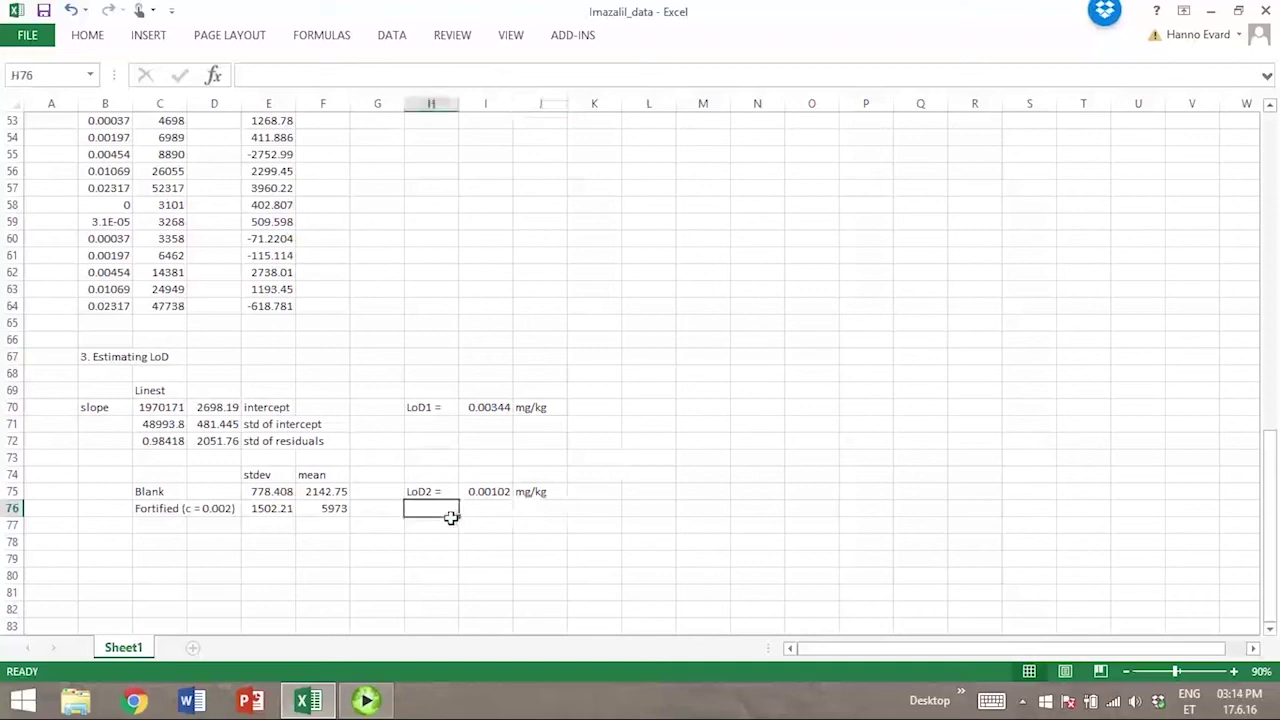
pyautogui.write('L')
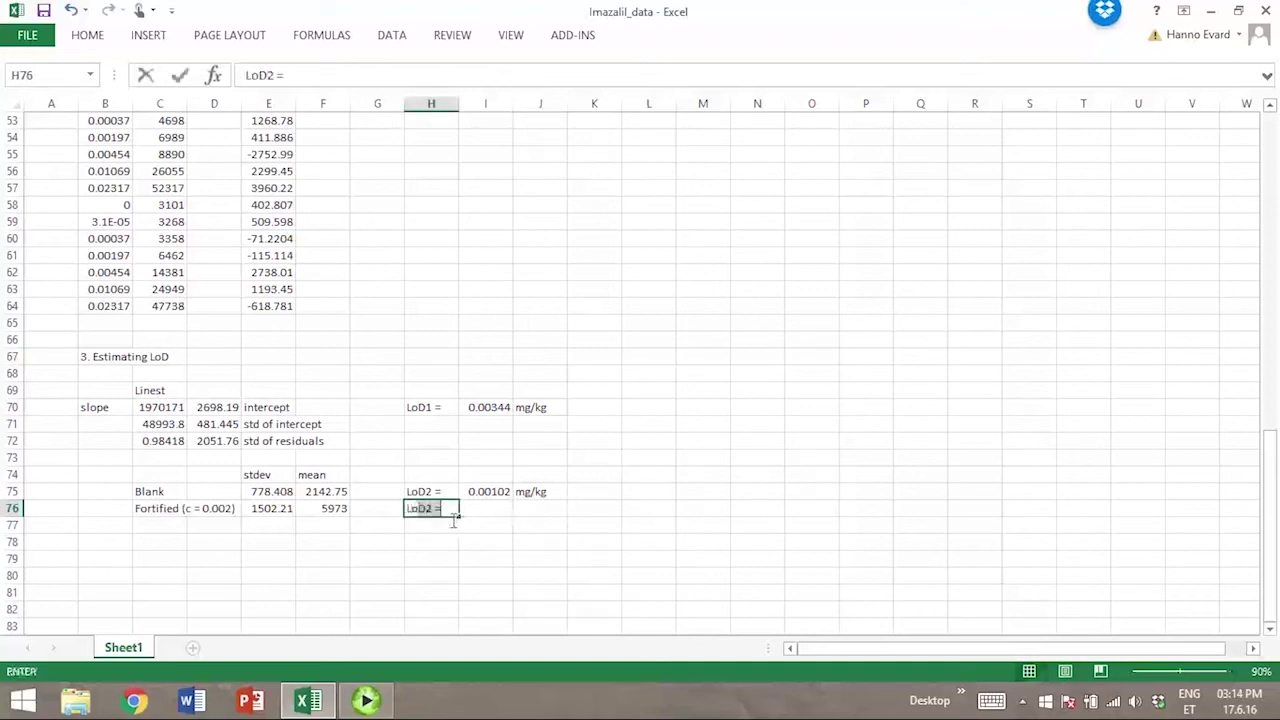
pyautogui.write('oD3=')
pyautogui.press('Tab')
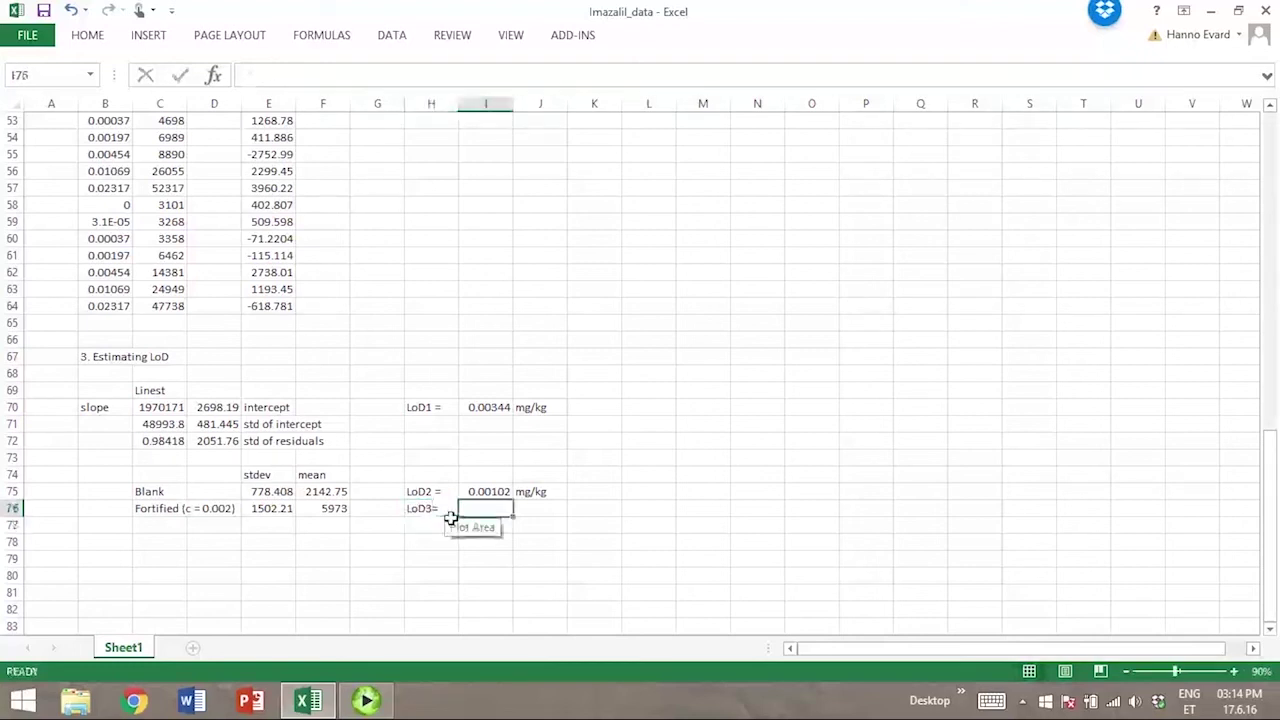
pyautogui.write('=')
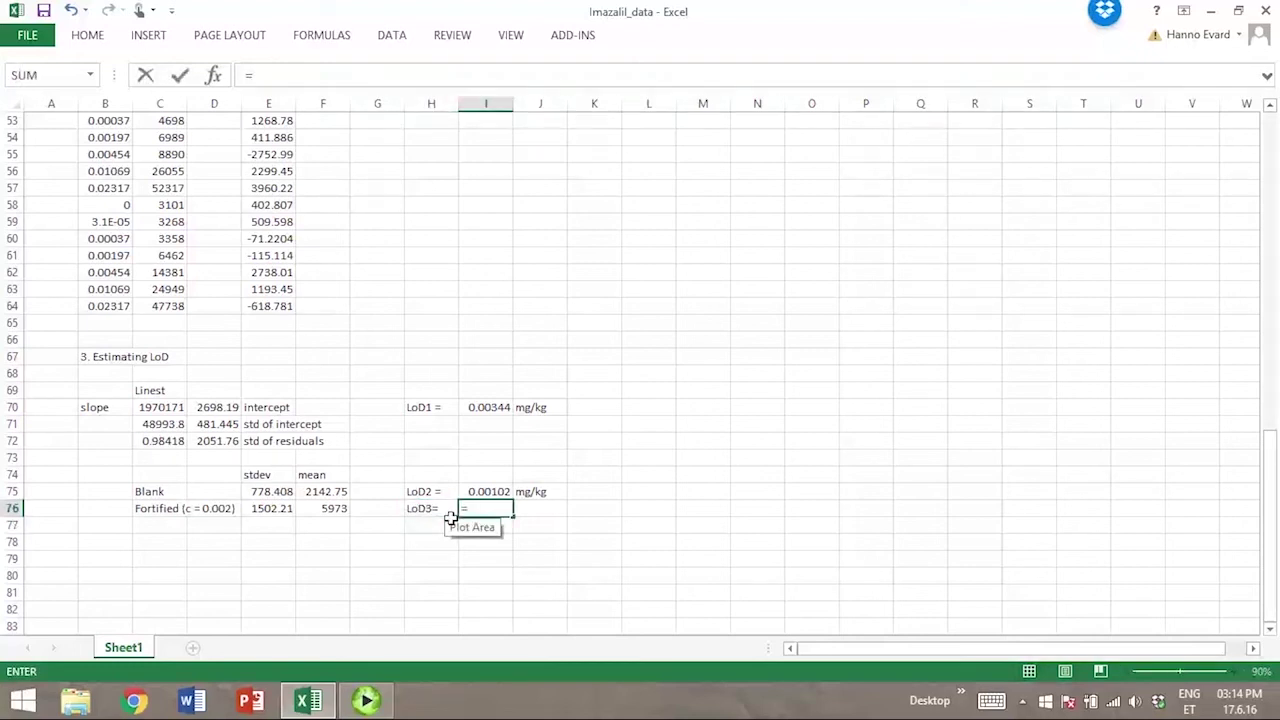
pyautogui.press('Escape')
# Make the D70 intercept and C70 slope references absolute in the I75 LoD2 formula.
pyautogui.press('Up')
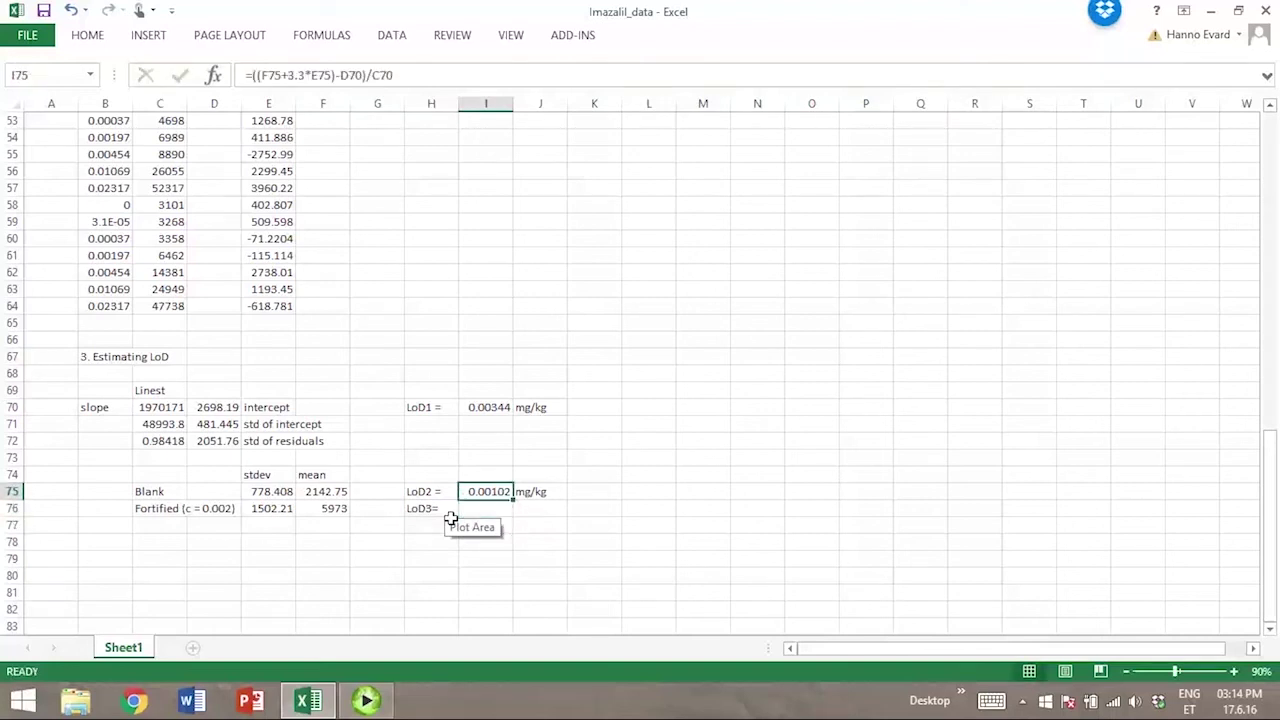
pyautogui.click(423, 77)
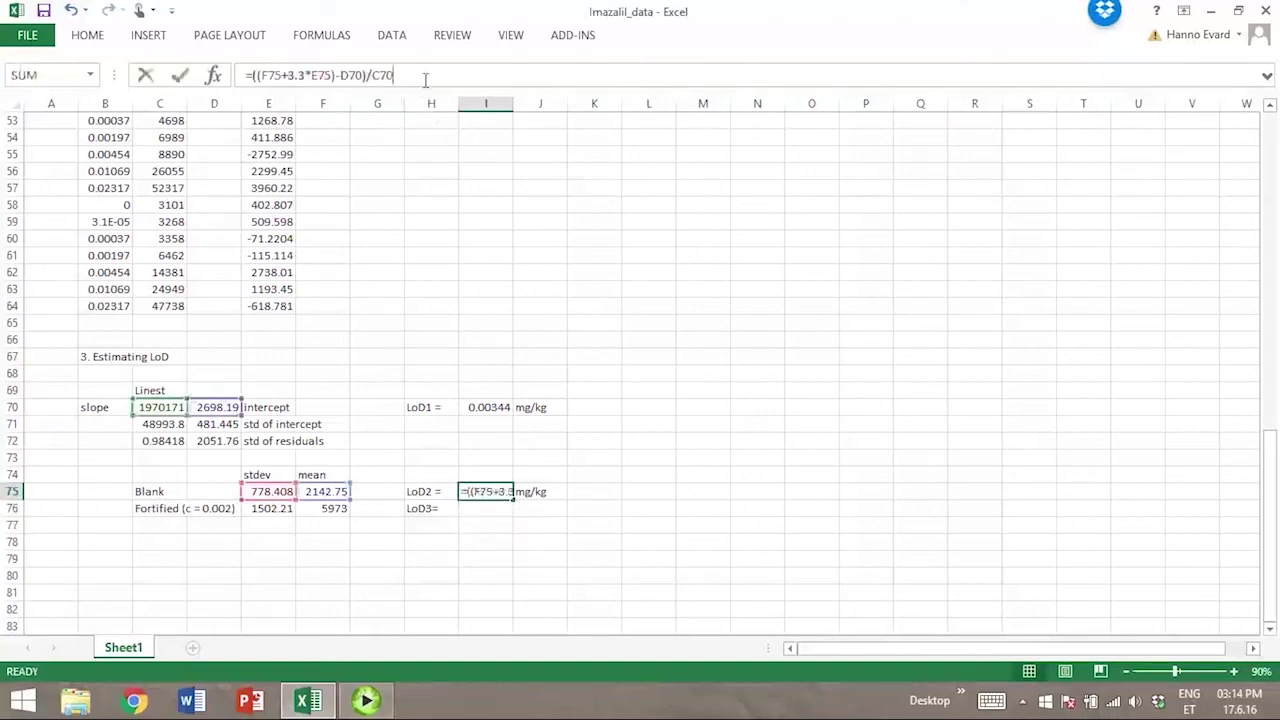
pyautogui.click(350, 76)
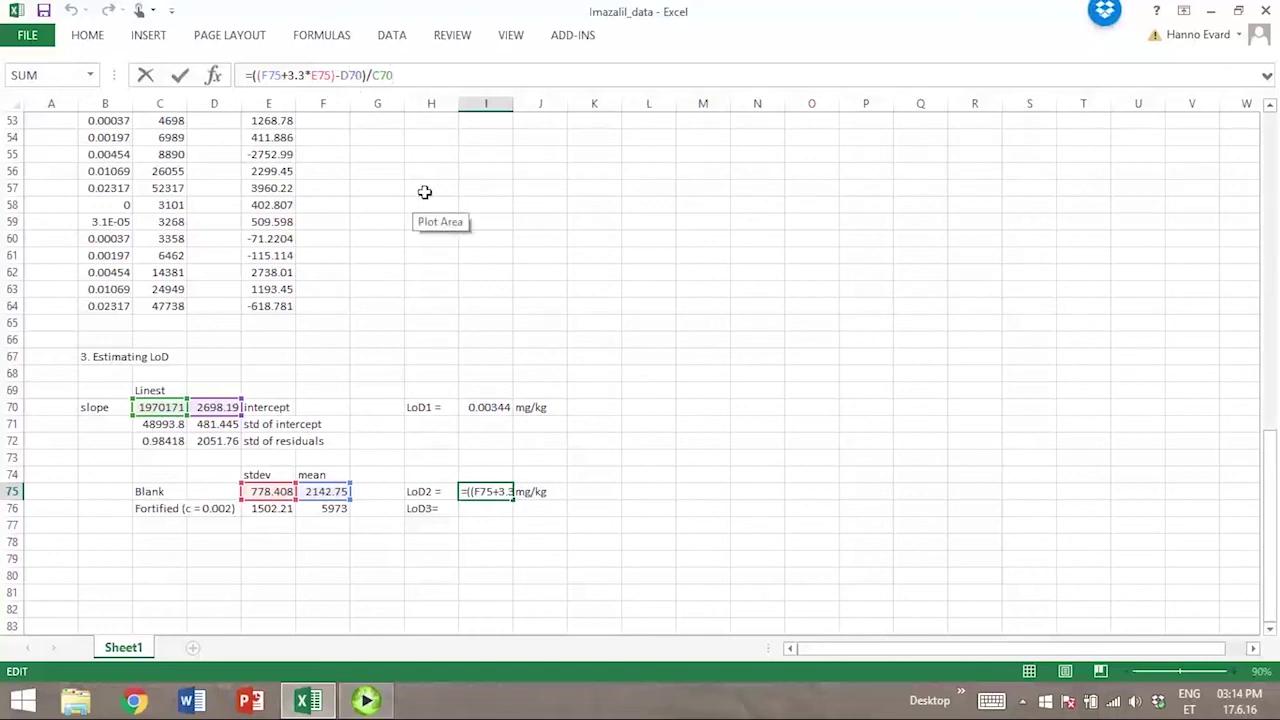
pyautogui.press('F4')
pyautogui.press('Return')
pyautogui.press('Up')
pyautogui.press('F2')
pyautogui.press('F4')
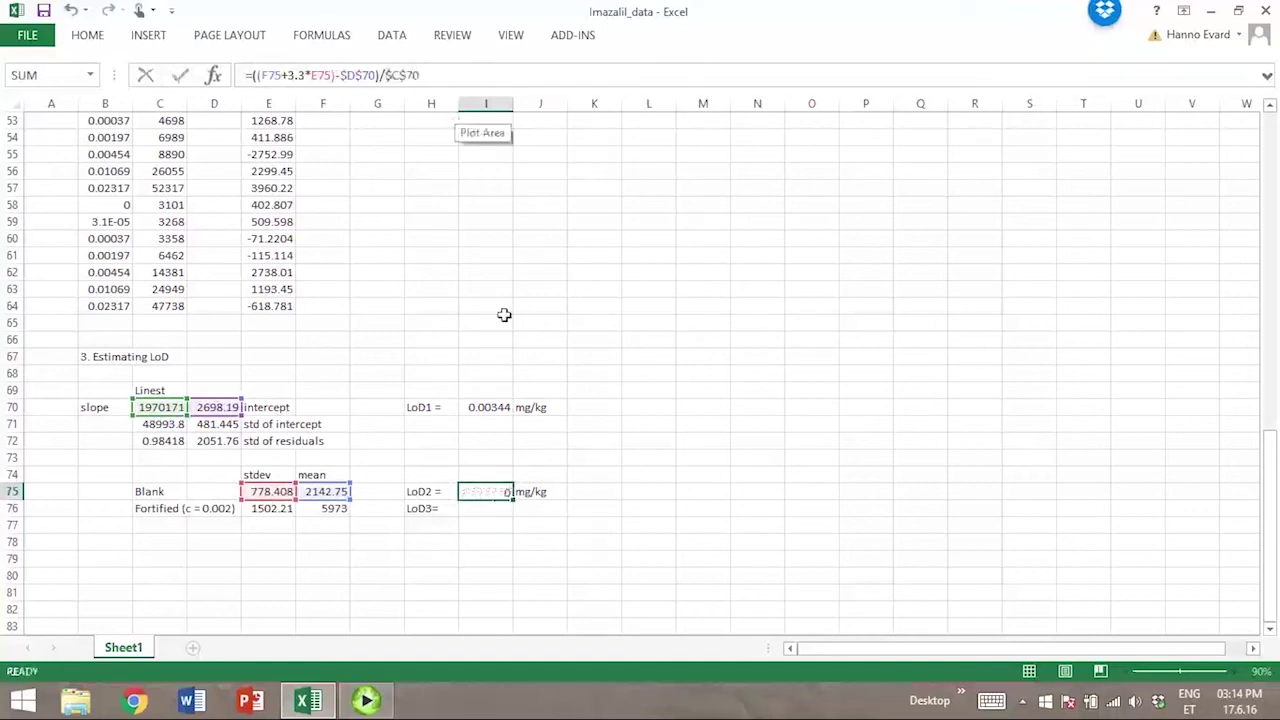
pyautogui.press('Return')
# Copy the LoD2 formula into I76 and the mg/kg unit into J76, giving LoD3 = 0.00418.
pyautogui.click(500, 492)
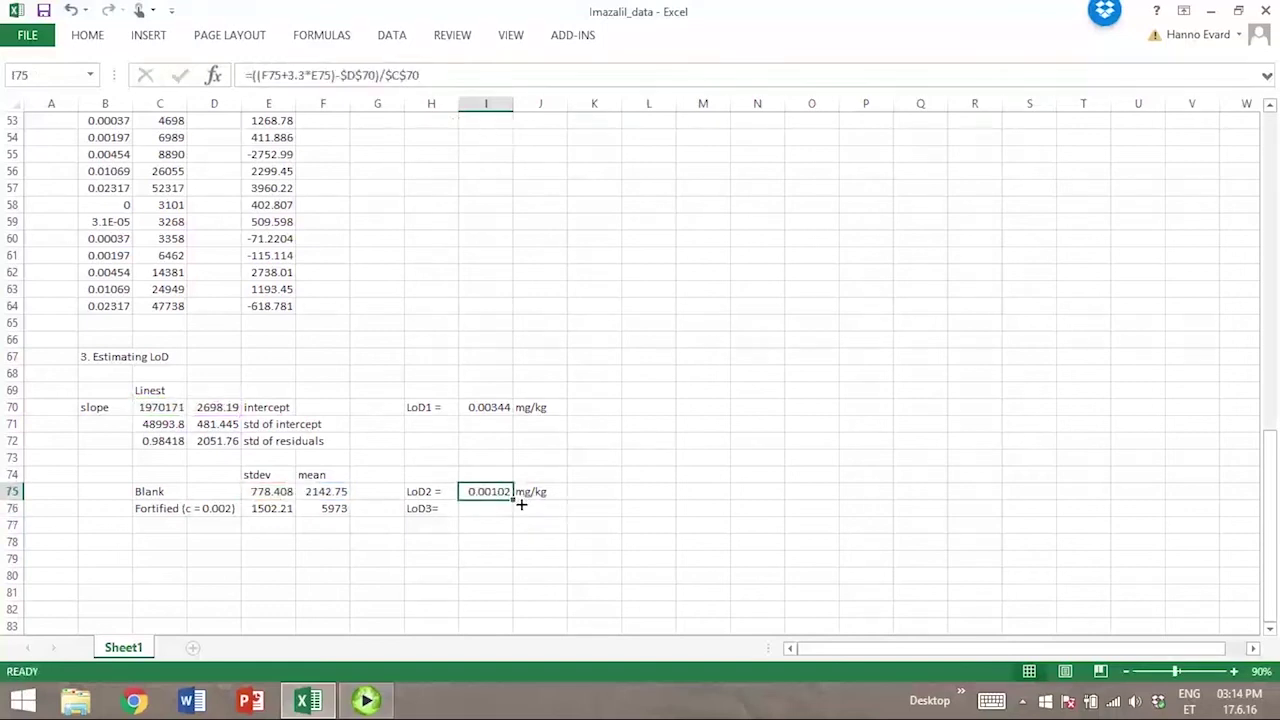
pyautogui.moveTo(513, 499); pyautogui.dragTo(551, 516)
pyautogui.click(545, 494)
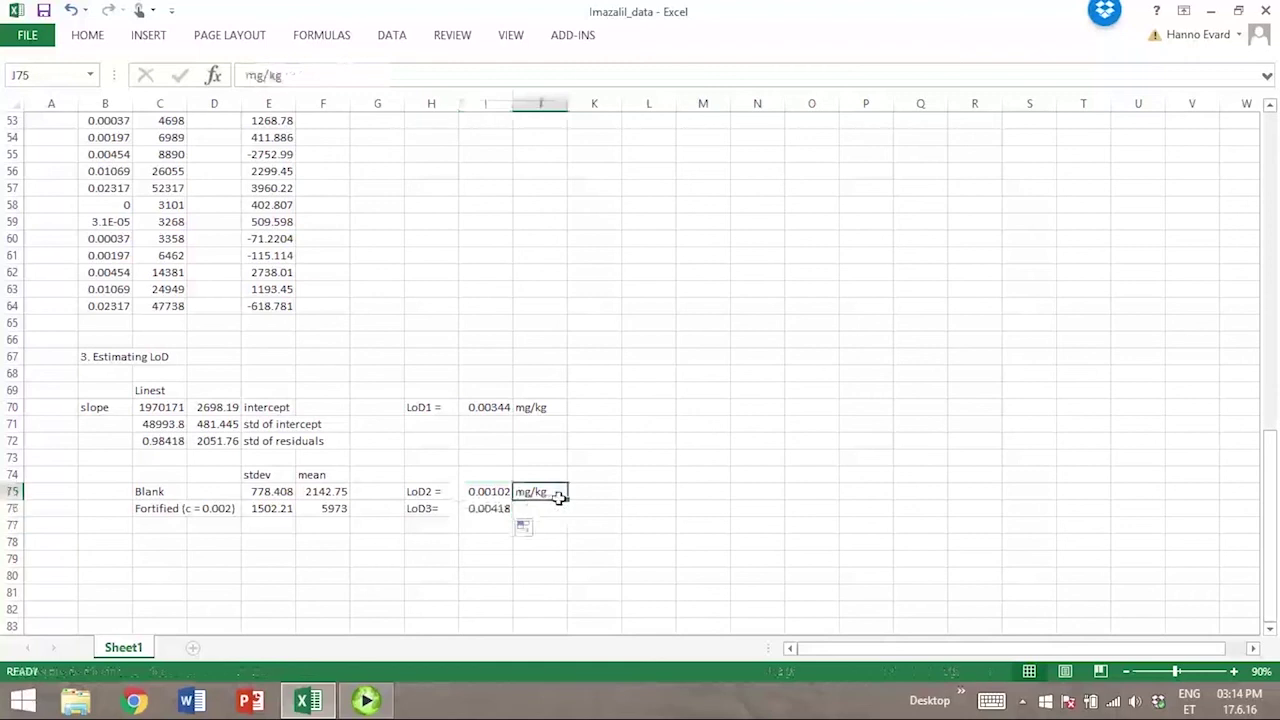
pyautogui.hotkey('ctrl', 'c')
pyautogui.click(556, 511)
pyautogui.hotkey('ctrl', 'v')
pyautogui.press('Down')
pyautogui.press('Left')
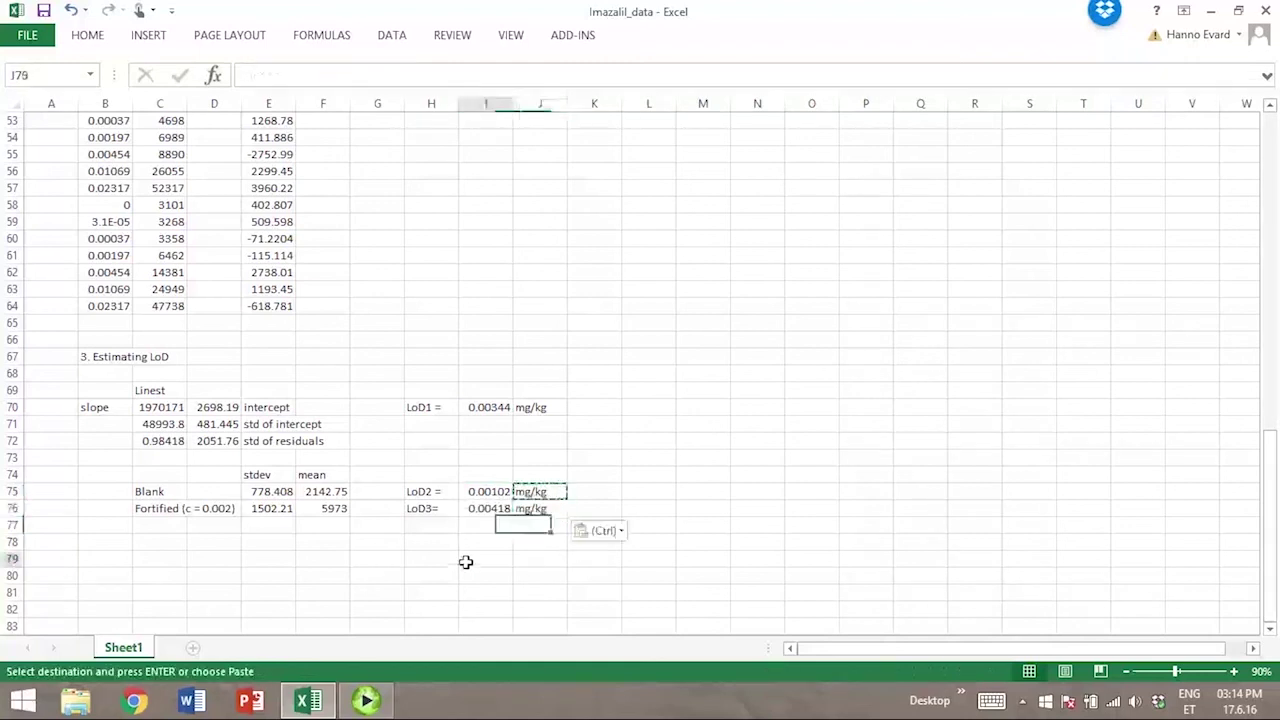
pyautogui.press('Home')
pyautogui.press('Down')
pyautogui.press('Down')
pyautogui.click(469, 565)
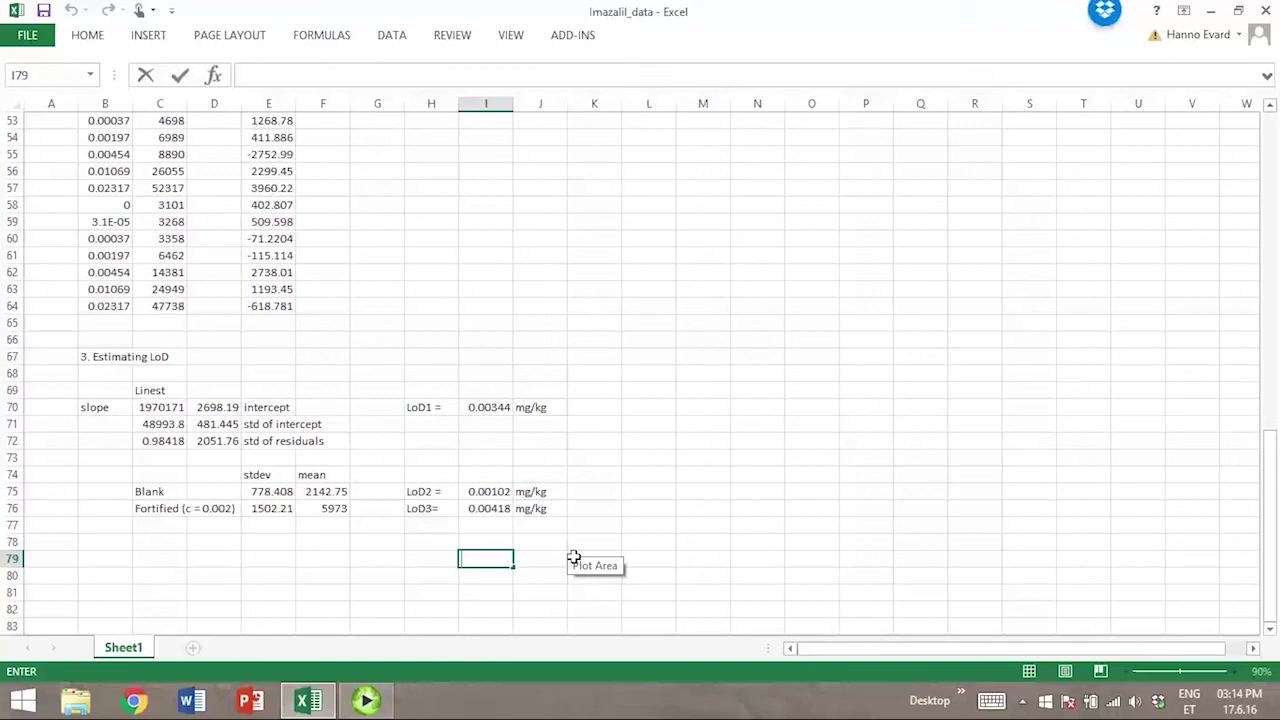
pyautogui.moveTo(423, 408); pyautogui.dragTo(535, 410)
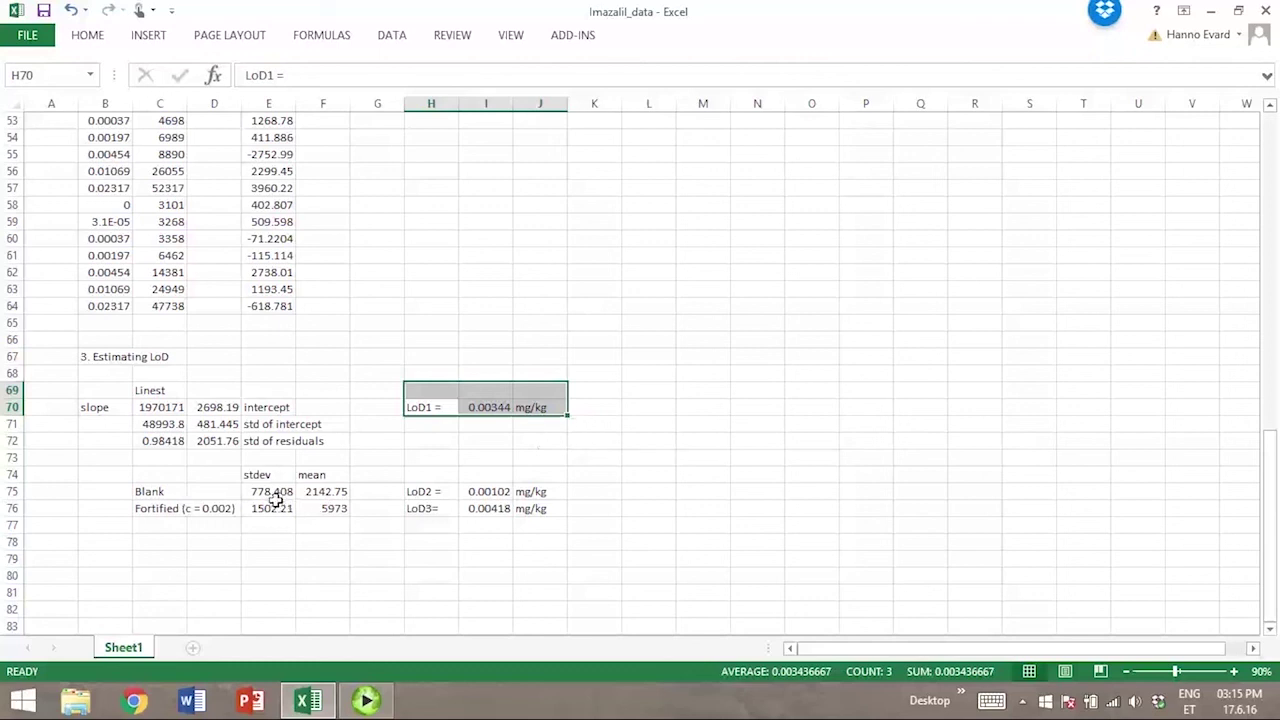
pyautogui.moveTo(277, 492); pyautogui.dragTo(333, 508)
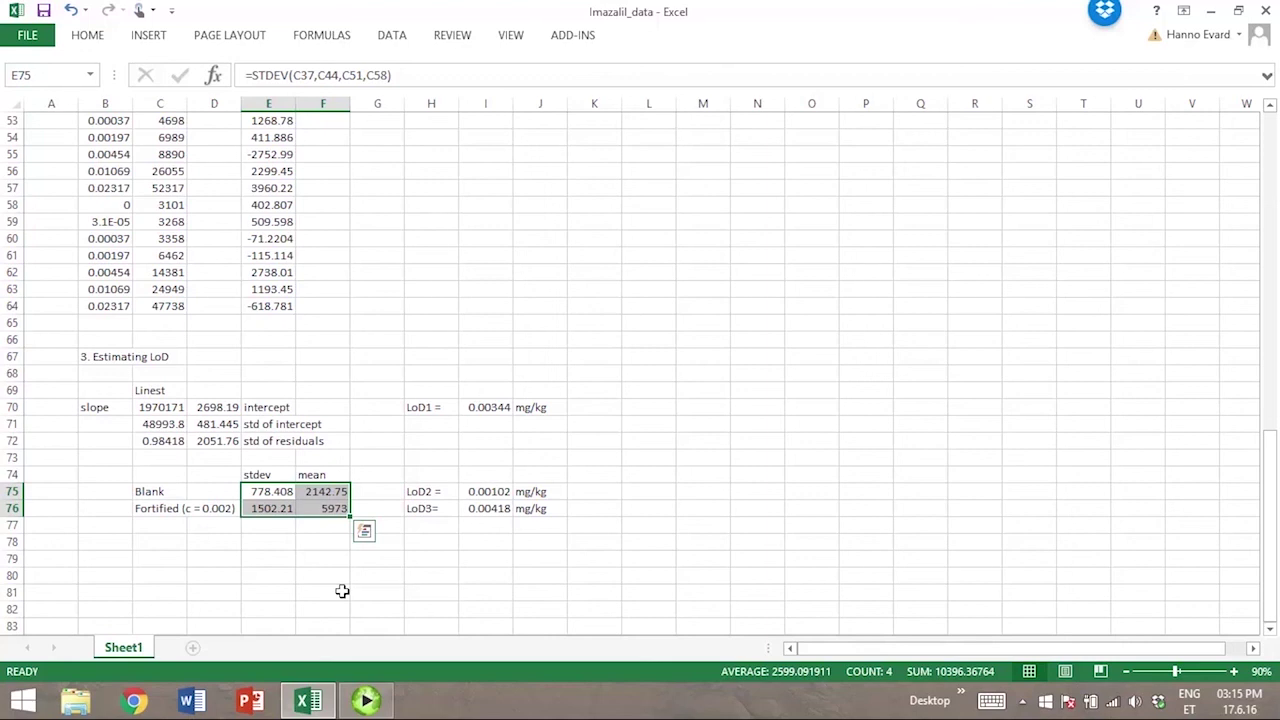
pyautogui.click(288, 492)
pyautogui.click(277, 508)
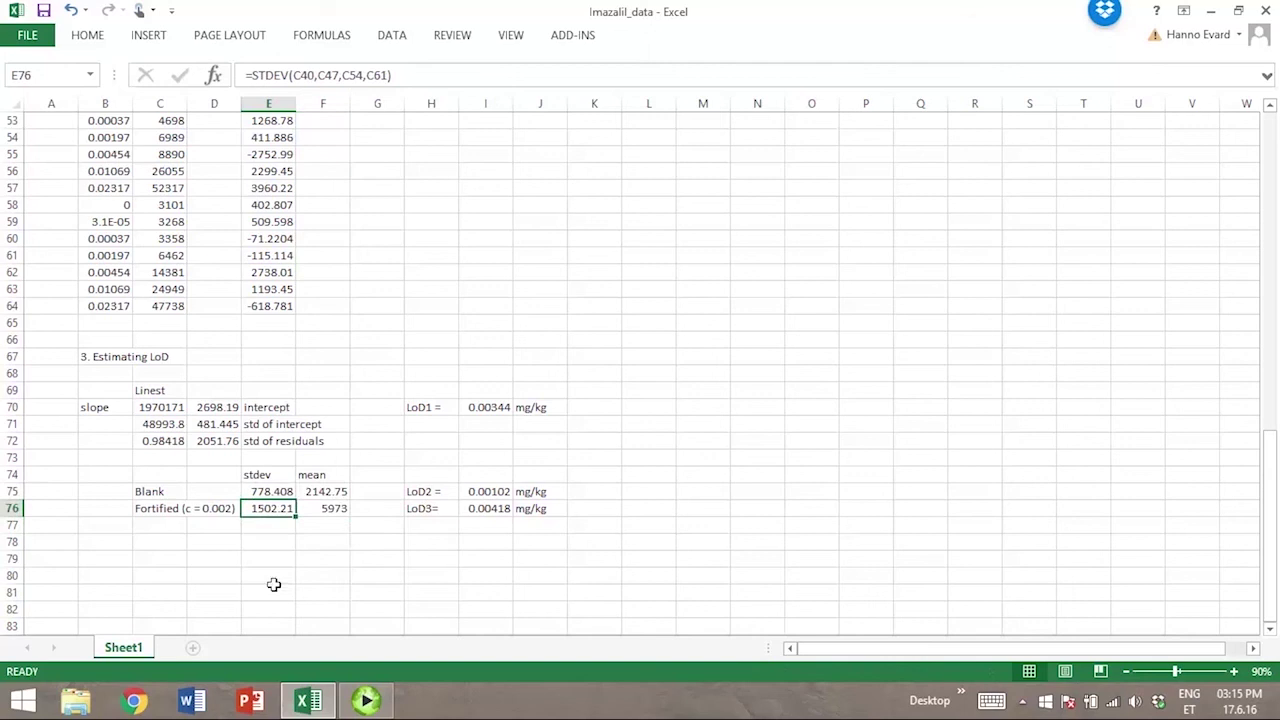